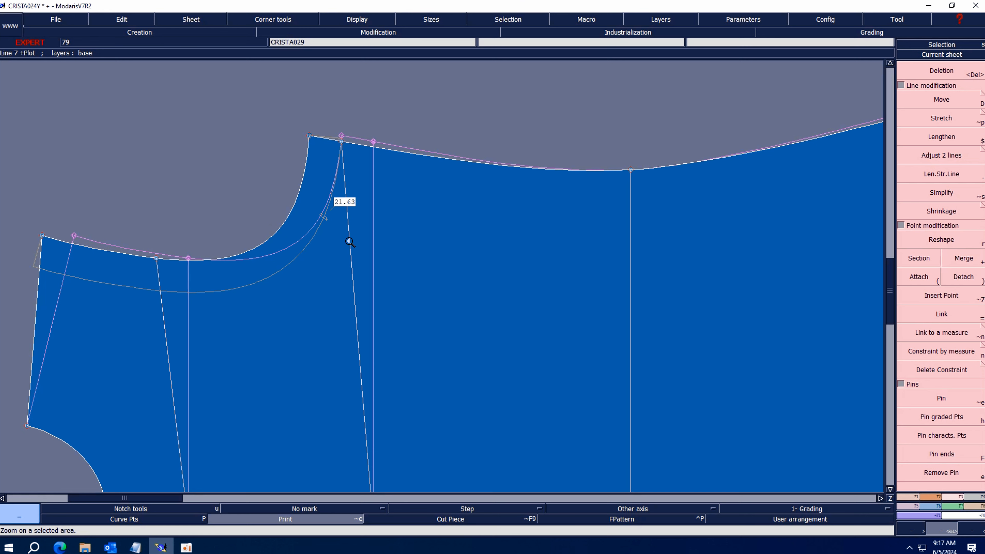
- Place developed points on the side seam, one 5 cm from the underarm corner and another 3 cm further along
key(d)
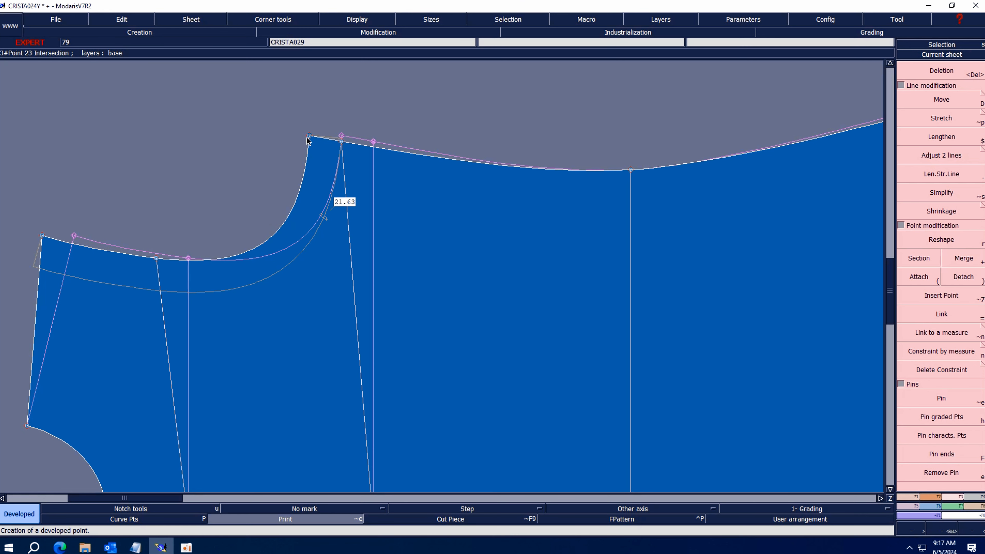
click(309, 135)
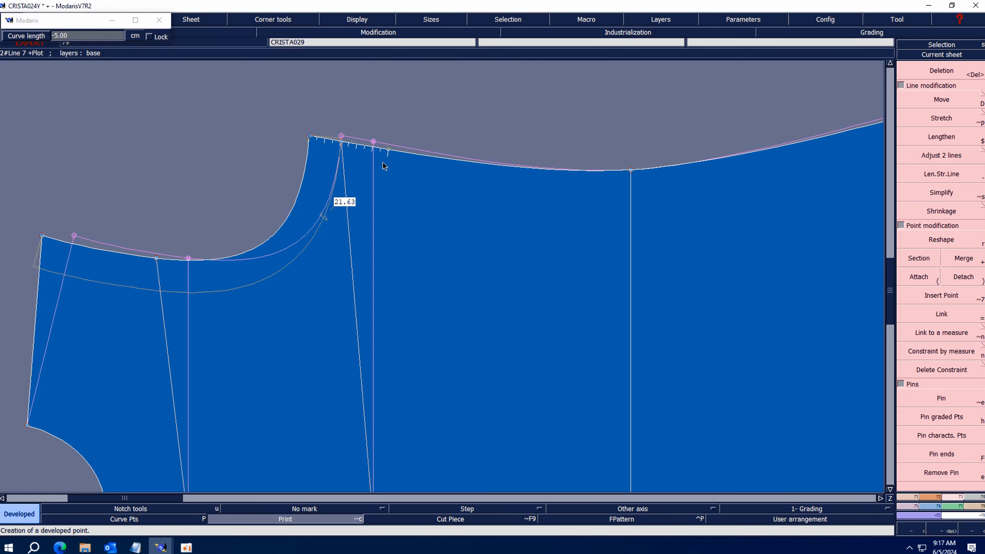
text(-3)
key(Return)
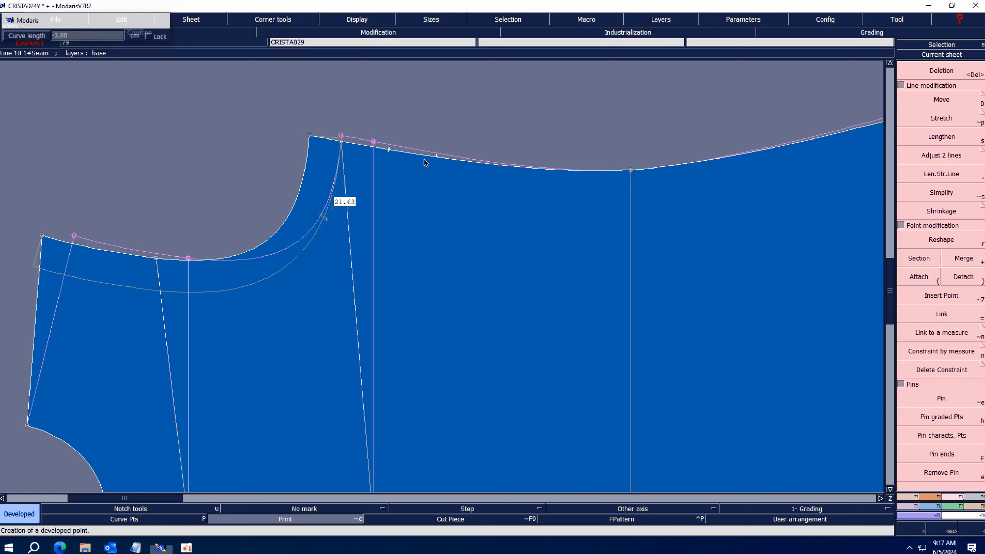
- Insert the two developed points into the side seam curve and section the seam at both
click(940, 295)
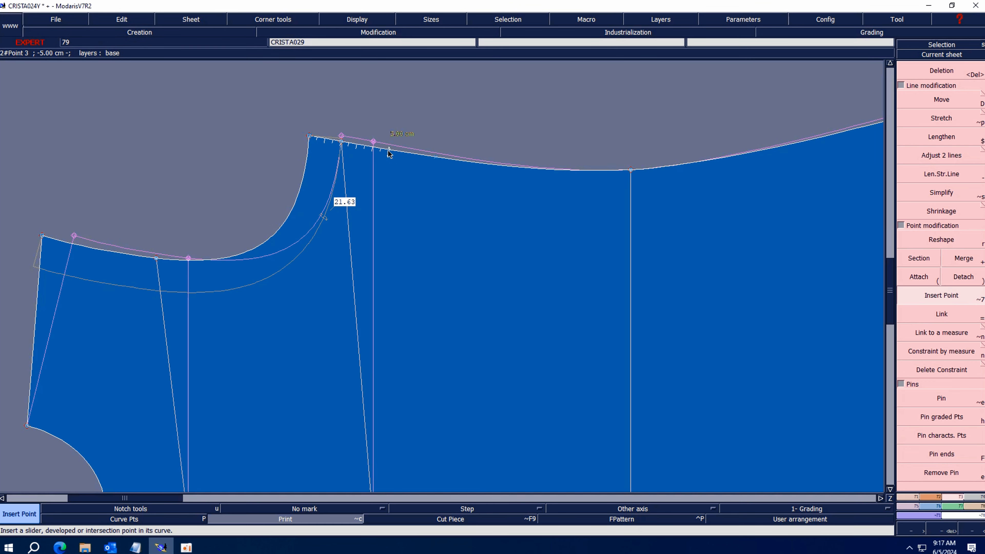
click(388, 150)
key(Home)
key(Return)
drag(172, 162, 556, 398)
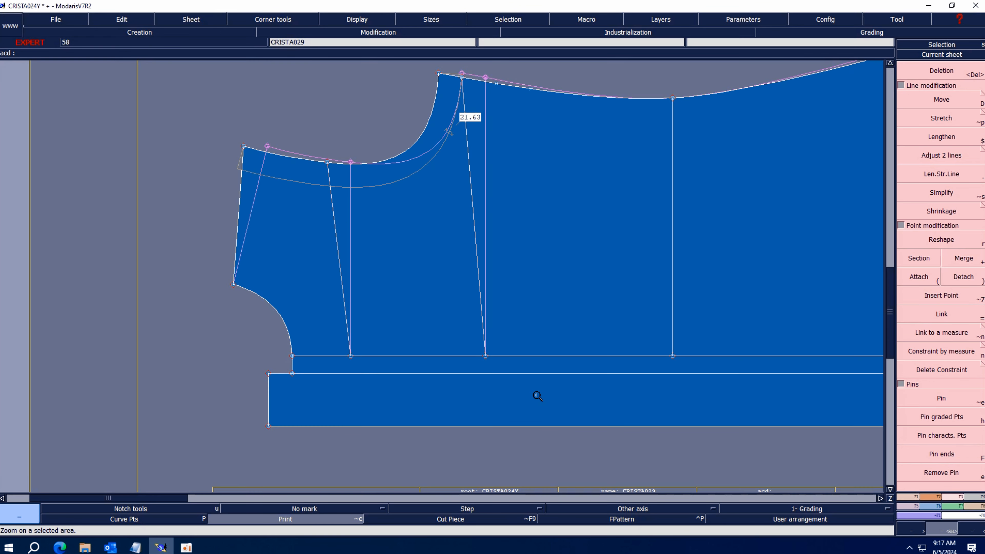
click(918, 258)
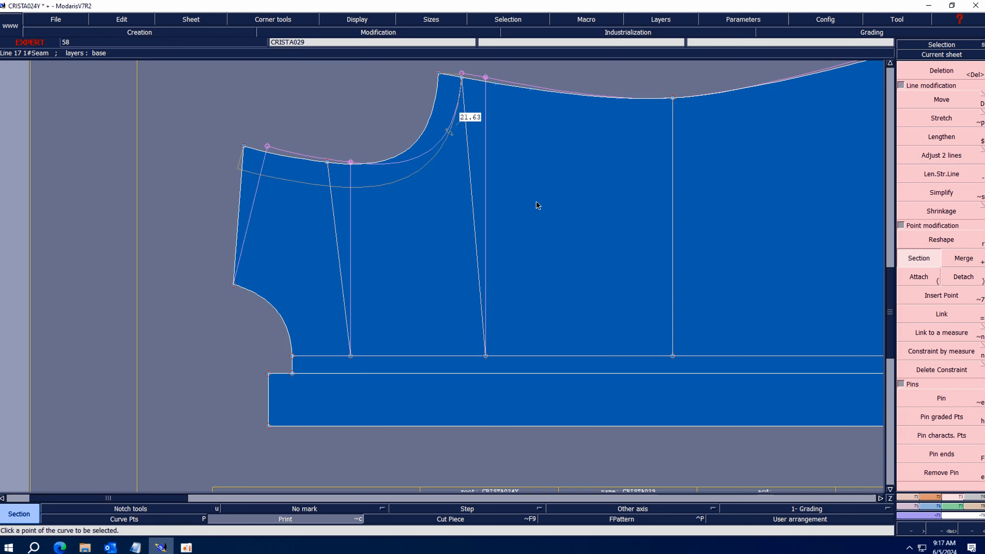
click(977, 401)
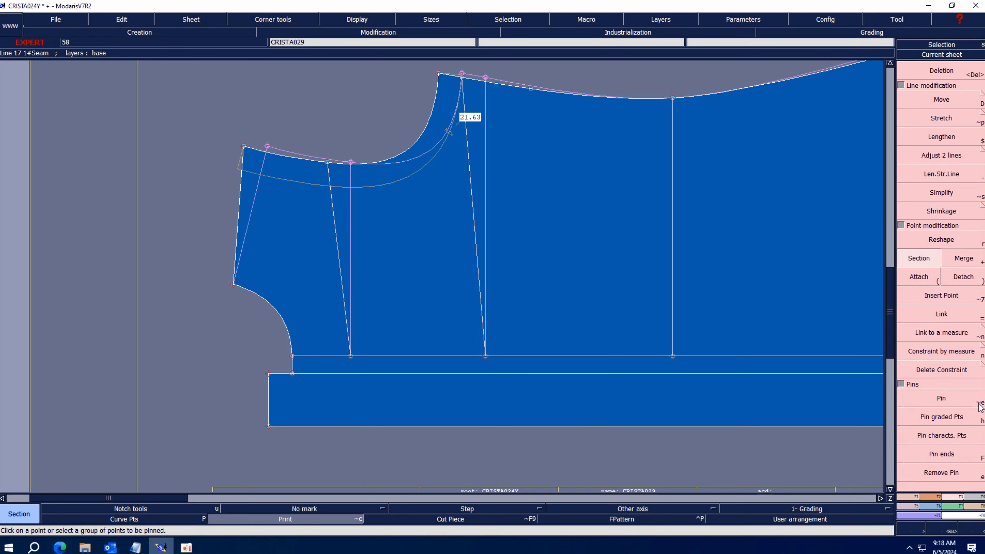
- Divide the side seam between the two dart points into 2 parts and insert the midpoint into the curve
click(910, 497)
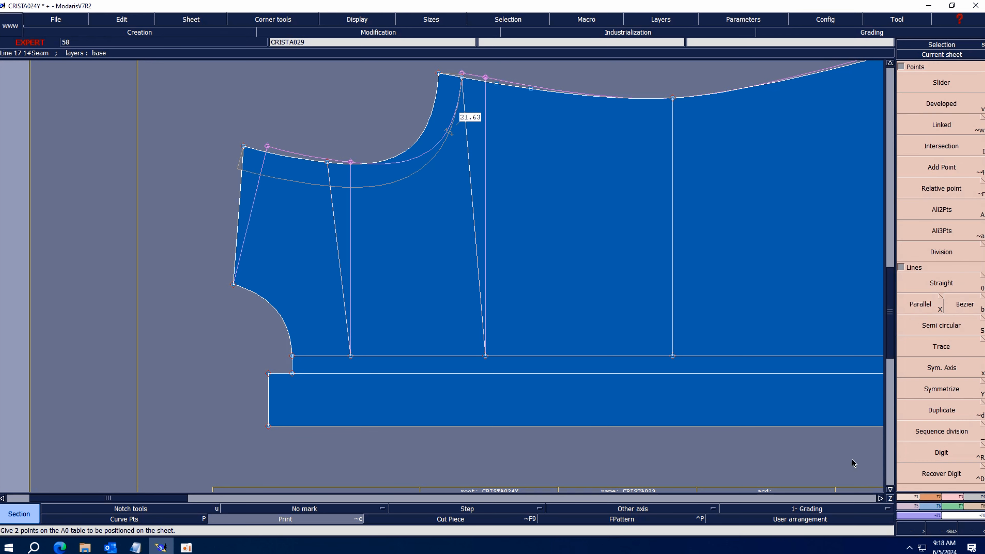
click(917, 431)
click(497, 84)
click(532, 90)
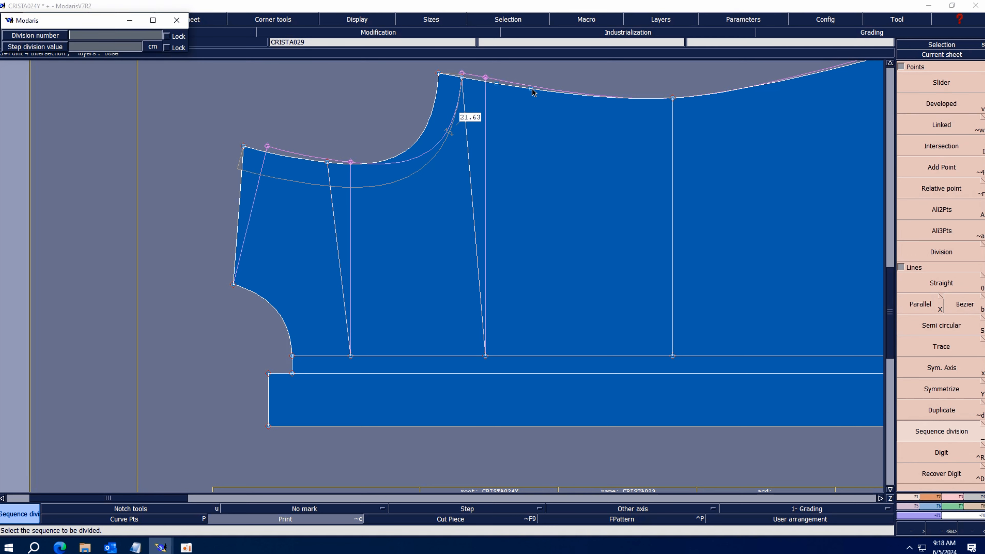
text(2)
key(Return)
key(i)
click(513, 87)
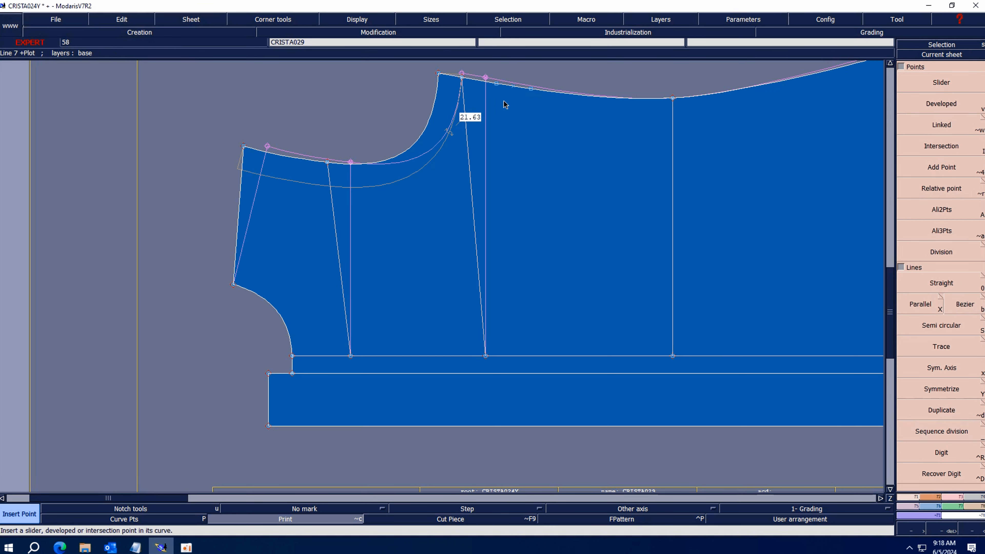
- Draw a horizontal guide line from the neck-shoulder point to near the slanted construction line and insert its end point
key(b)
click(233, 283)
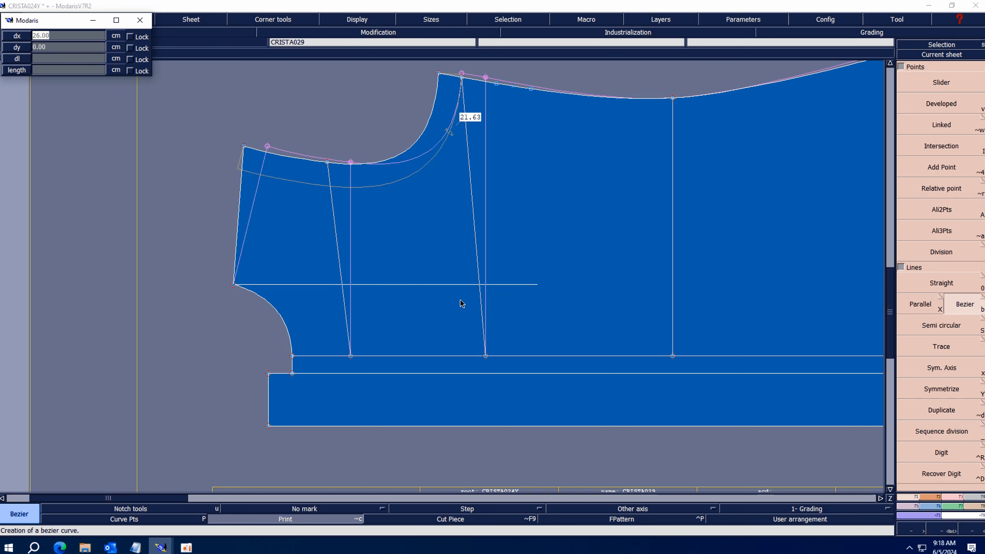
key(Return)
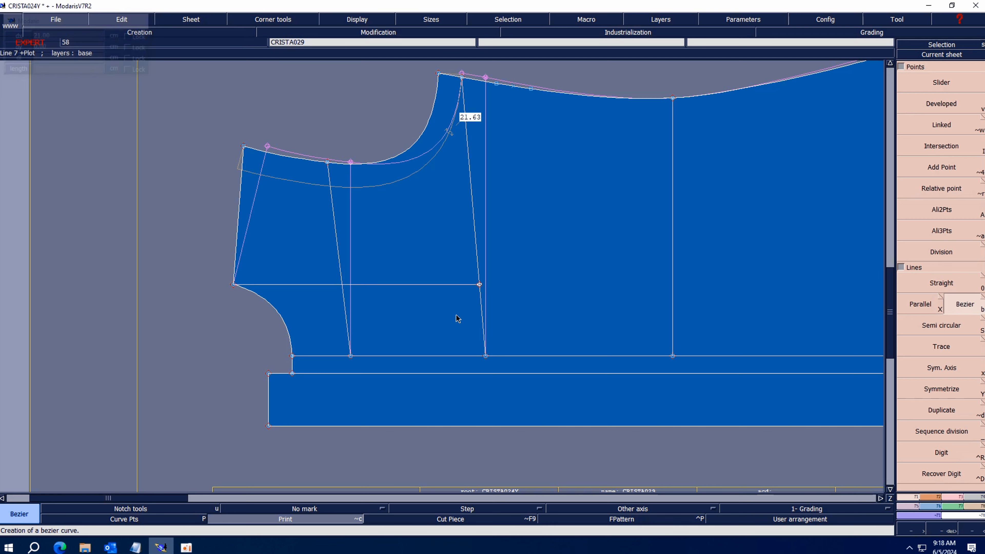
key(i)
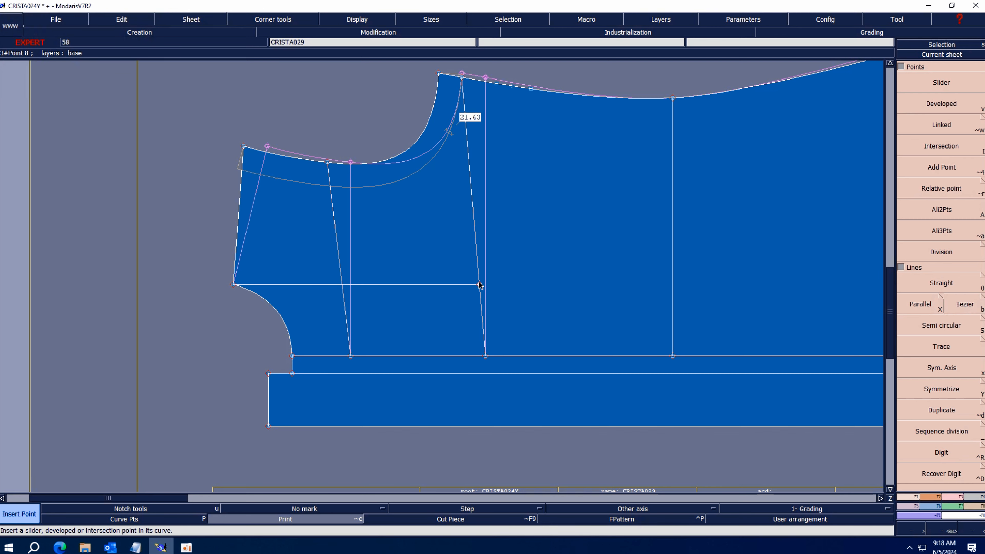
click(479, 285)
- Draw the dart's centre line from the midpoint on the side seam to the end of the horizontal guide
click(513, 87)
key(b)
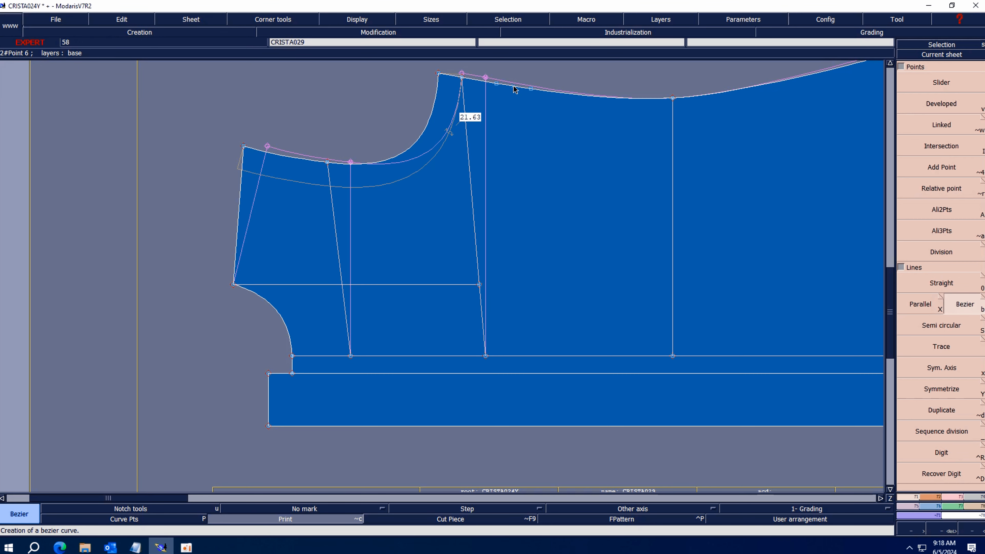
click(514, 86)
click(479, 285)
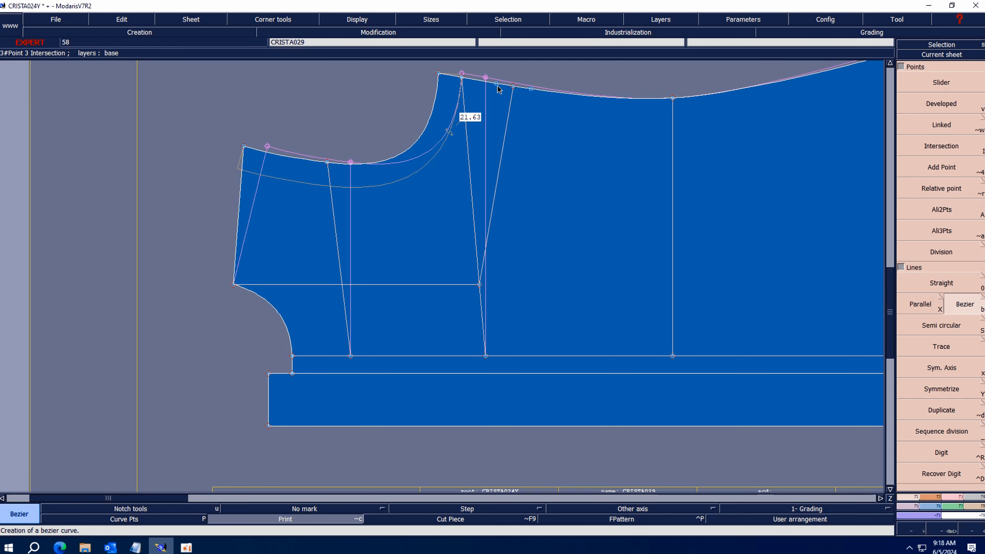
- Place a developed point on the dart's centre line, measured from the side seam, as the dart tip
key(v)
click(514, 89)
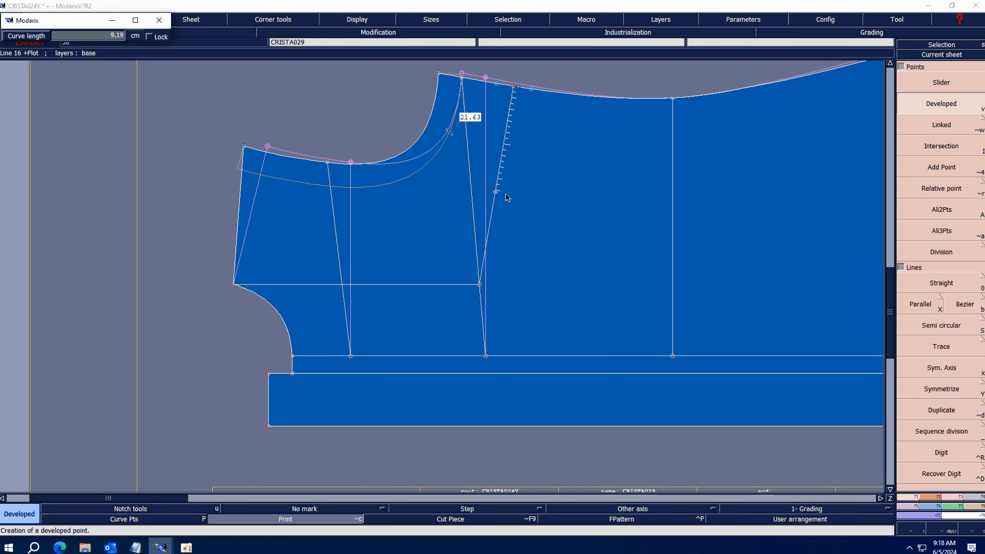
key(Return)
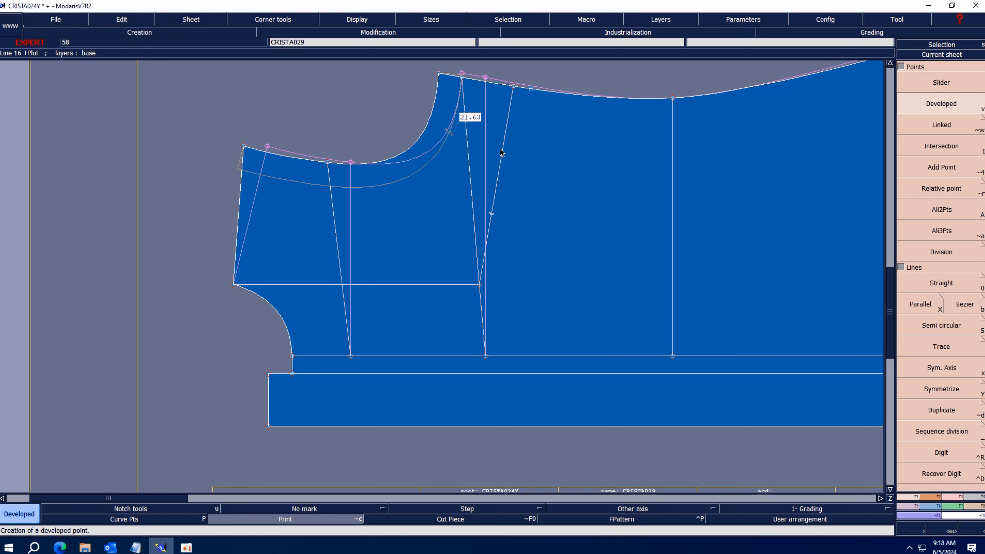
- Delete the horizontal guide line and the centre line's end point beyond the dart tip
key(Delete)
click(450, 284)
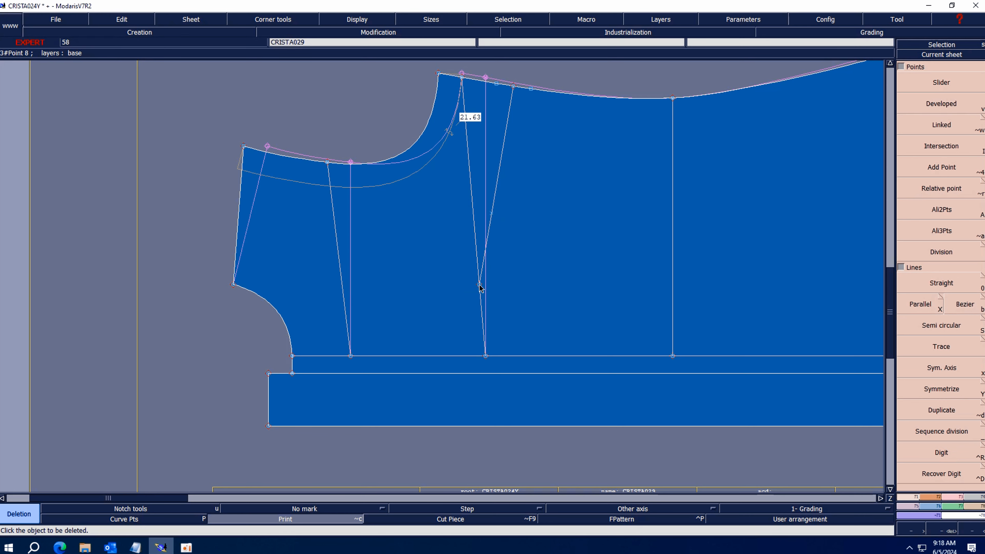
click(480, 276)
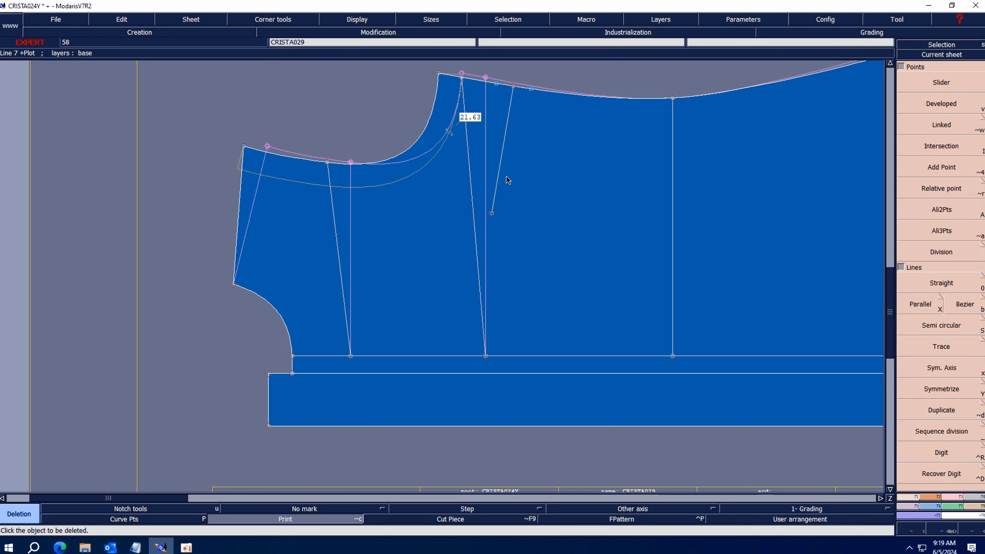
- Add type 21 notches at the two outer dart points on the side seam
key(n)
click(497, 83)
click(531, 89)
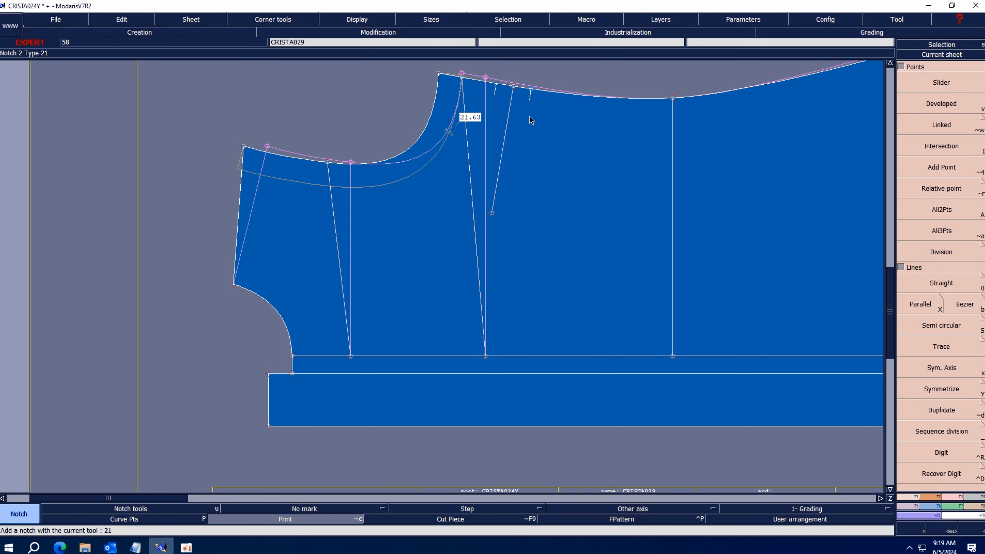
- Turn off the Print display and draw both dart legs from the notches to the dart tip
click(319, 521)
key(b)
click(496, 84)
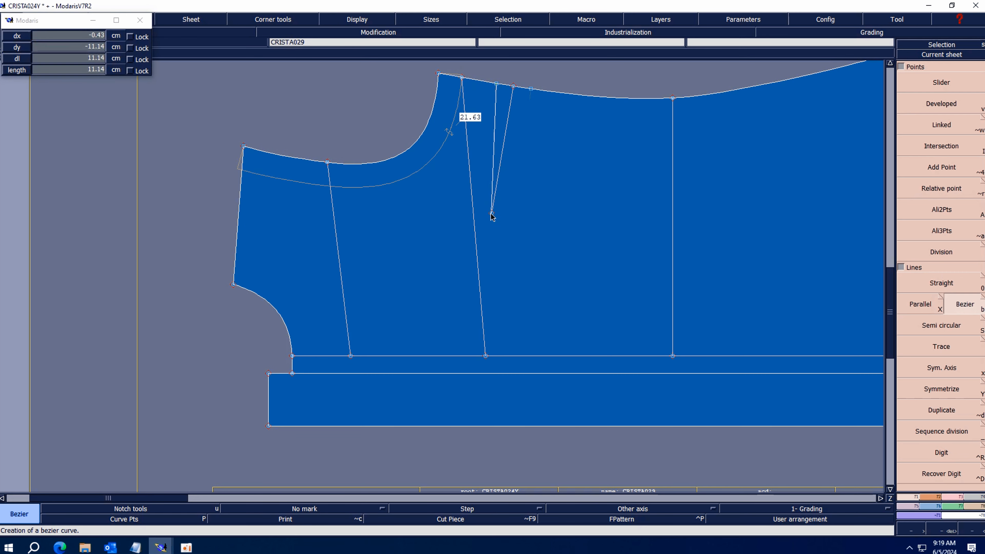
click(491, 213)
click(530, 90)
click(493, 214)
- Reorient both dart notches so they align with their dart legs
key(Home)
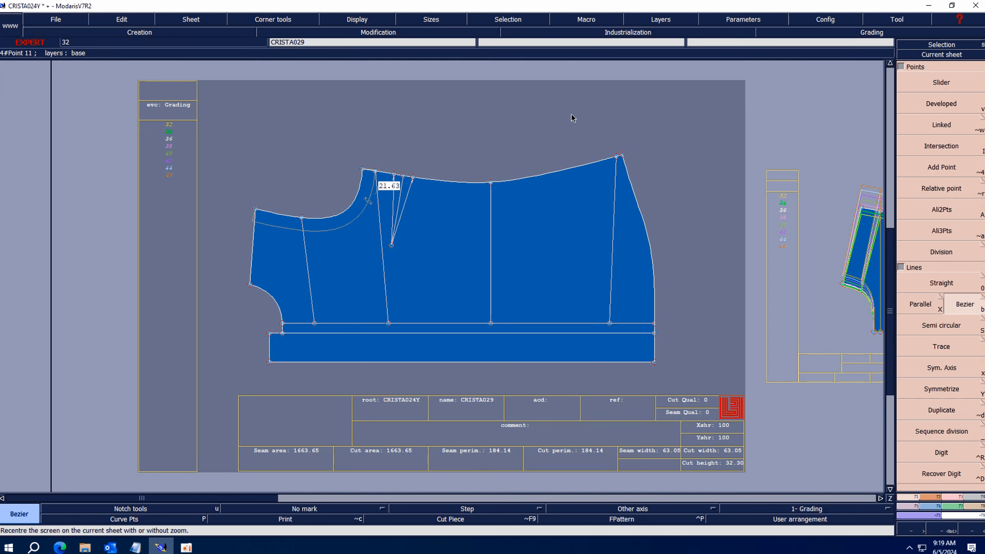
key(Return)
drag(297, 148, 497, 294)
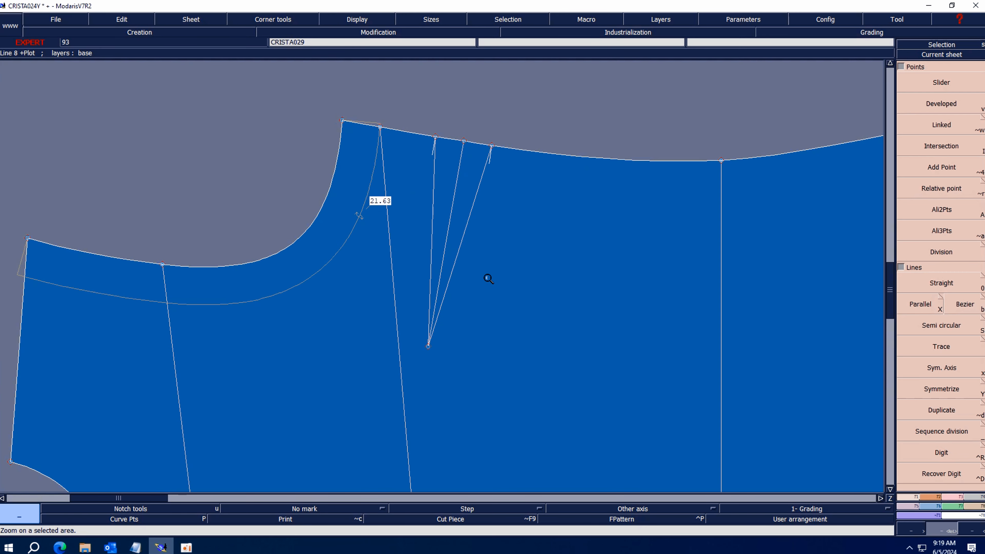
click(931, 497)
click(941, 103)
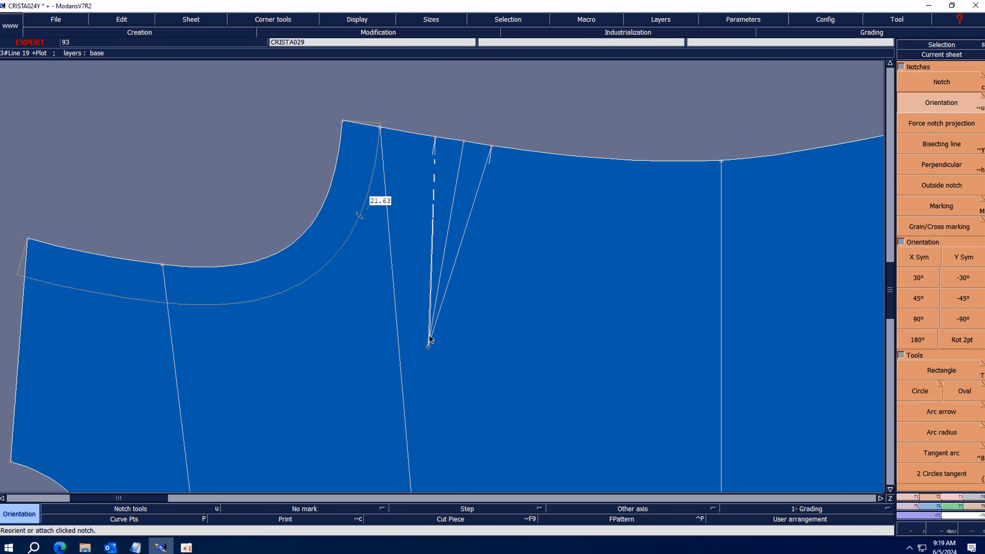
click(491, 147)
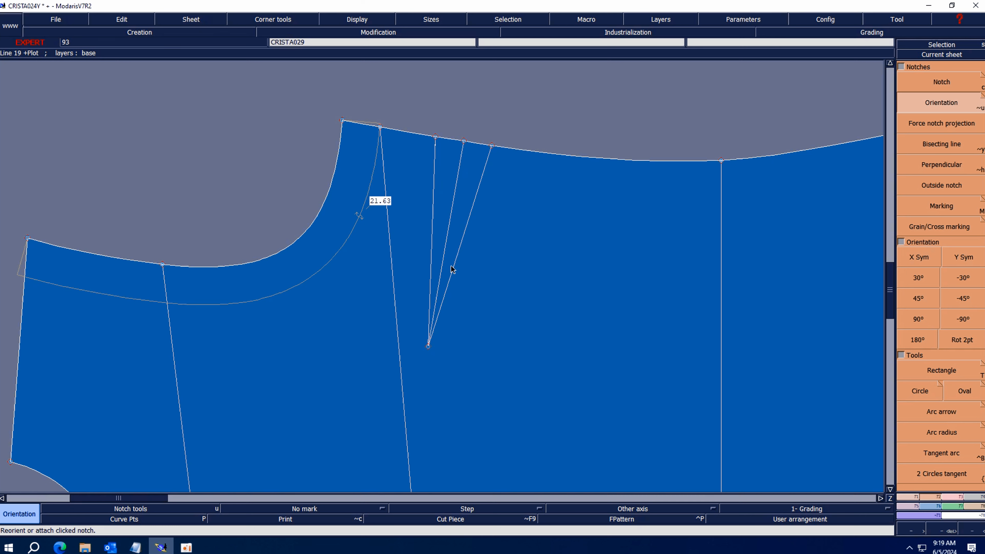
- Create a symmetry axis along the dart leg farther from the armhole and mirror the dart's centre line about it
click(436, 328)
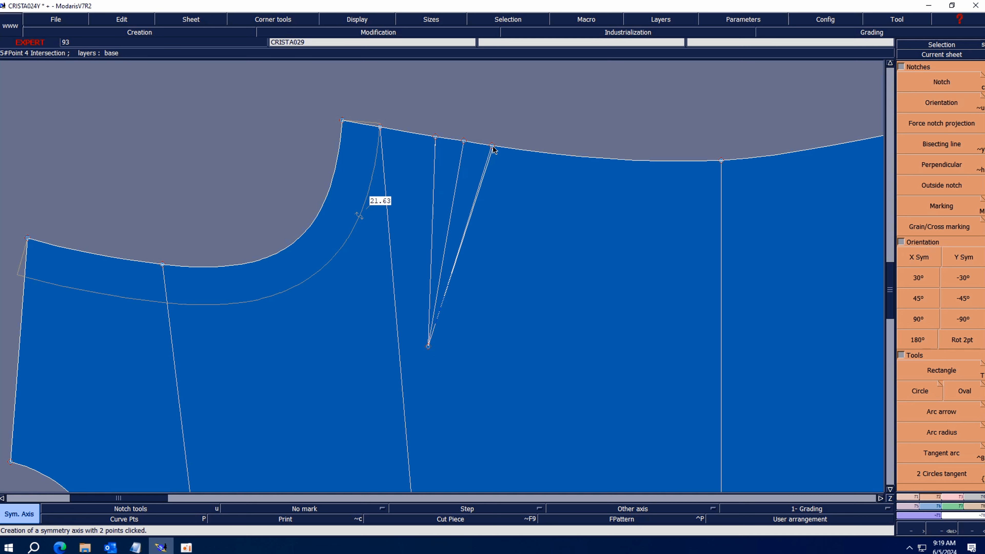
click(456, 194)
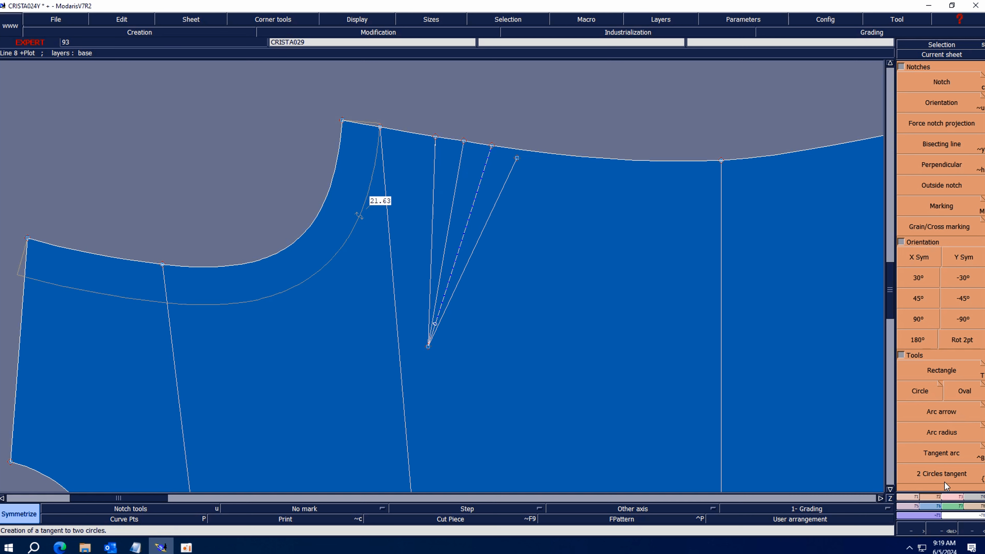
- Pin the dart's centre point on the side seam and move it outward, about 0.06 cm in X and 0.37 cm in Y
click(952, 496)
click(948, 400)
click(463, 140)
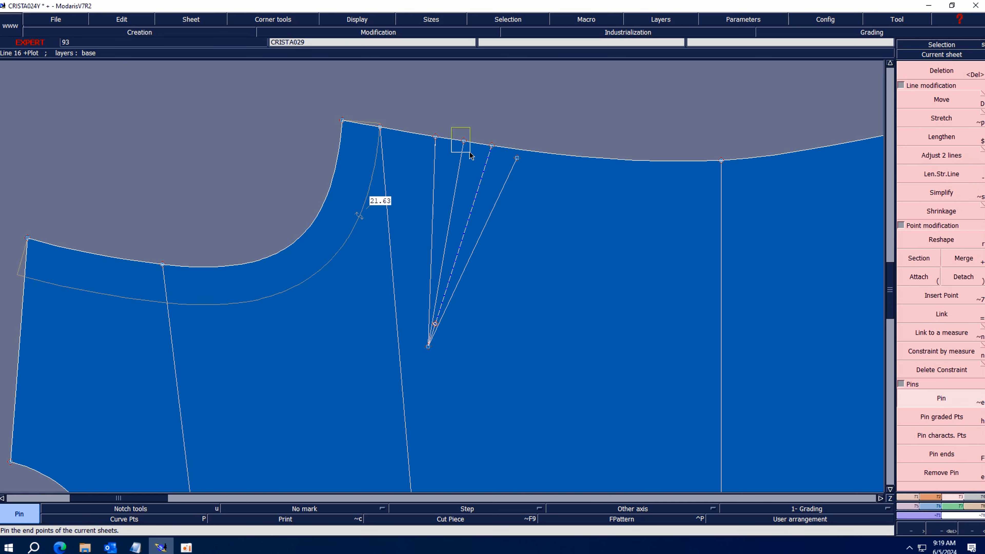
click(940, 100)
click(463, 141)
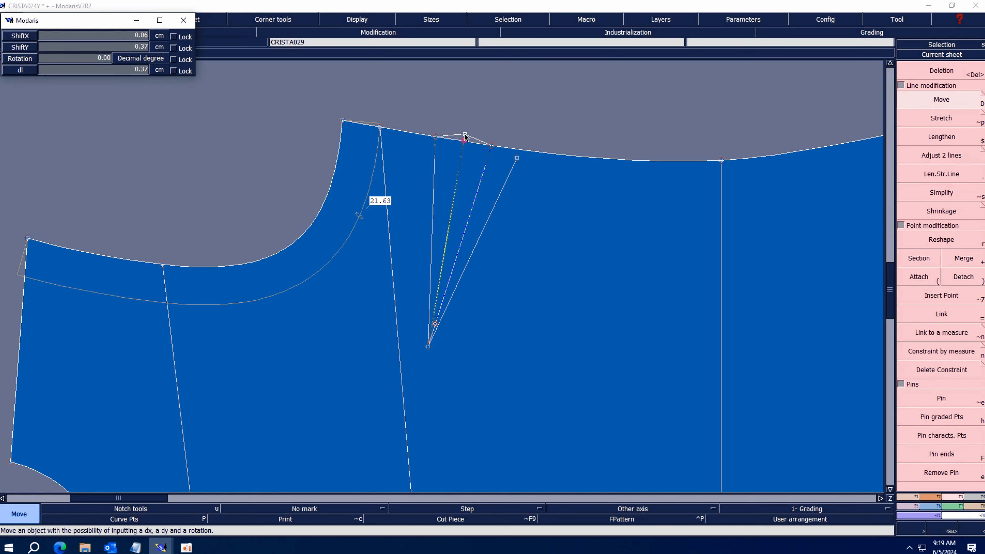
click(465, 136)
- Delete the old mirrored line and mirror the repositioned dart centre line about the symmetry axis
key(Delete)
click(500, 189)
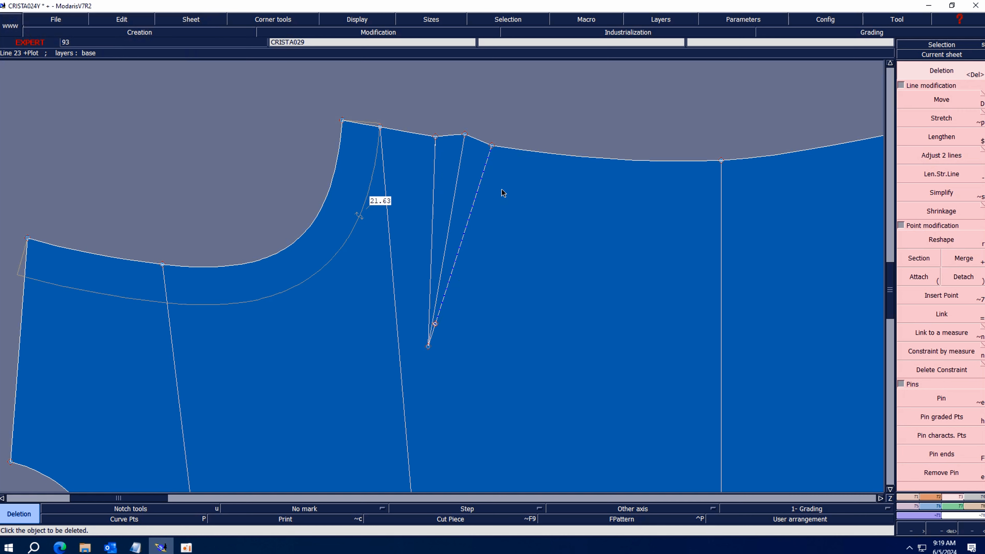
key(shift+s)
click(451, 195)
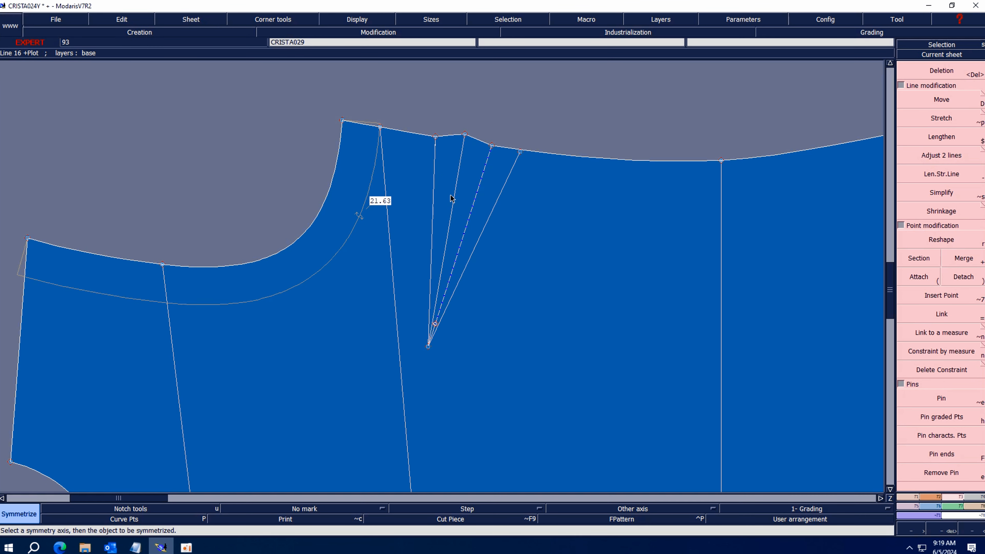
- Undo the latest mirror and move the dart's centre point on the side seam slightly further outward
key(ctrl+z)
click(922, 100)
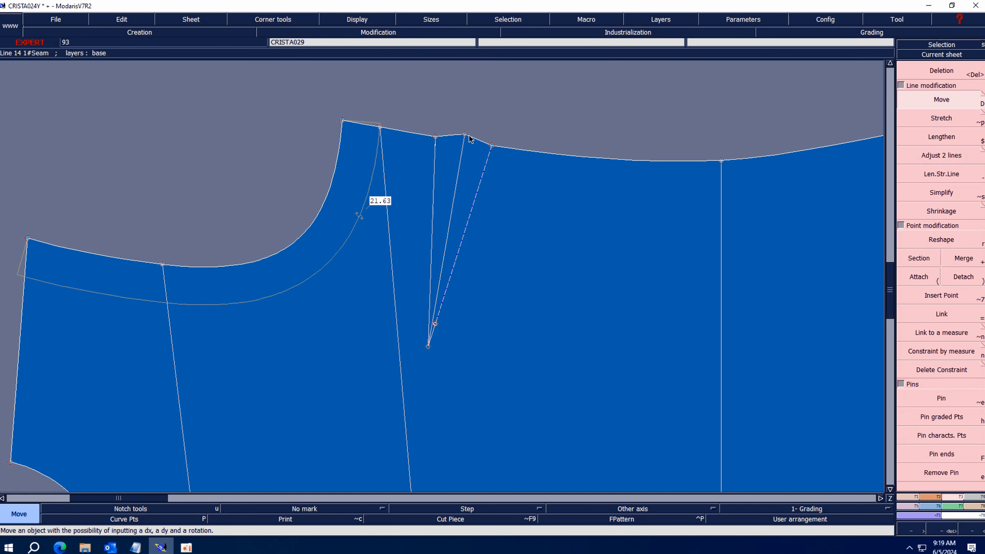
click(464, 134)
click(465, 133)
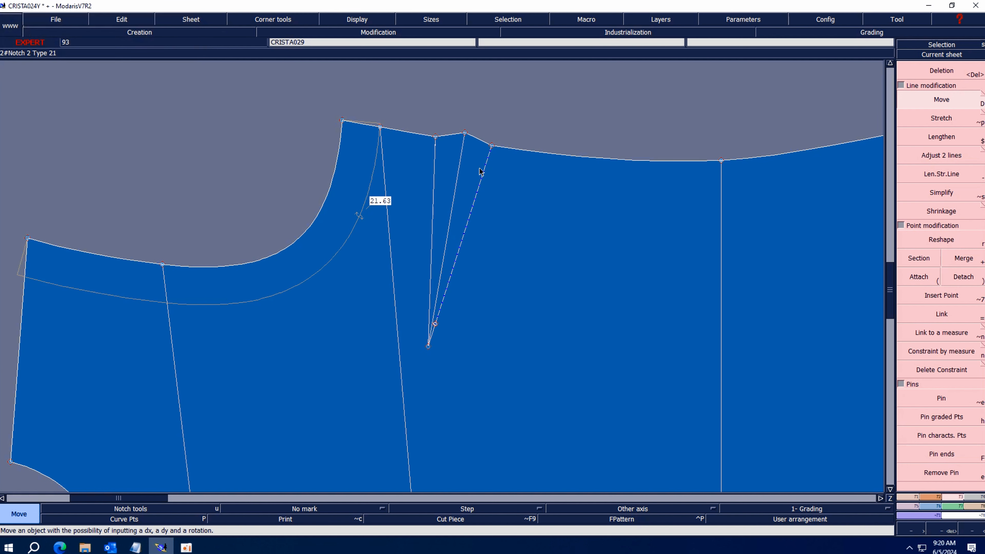
- Mirror the dart's adjusted centre line about the symmetry axis and undo the mirrored copy
key(shift+s)
click(455, 197)
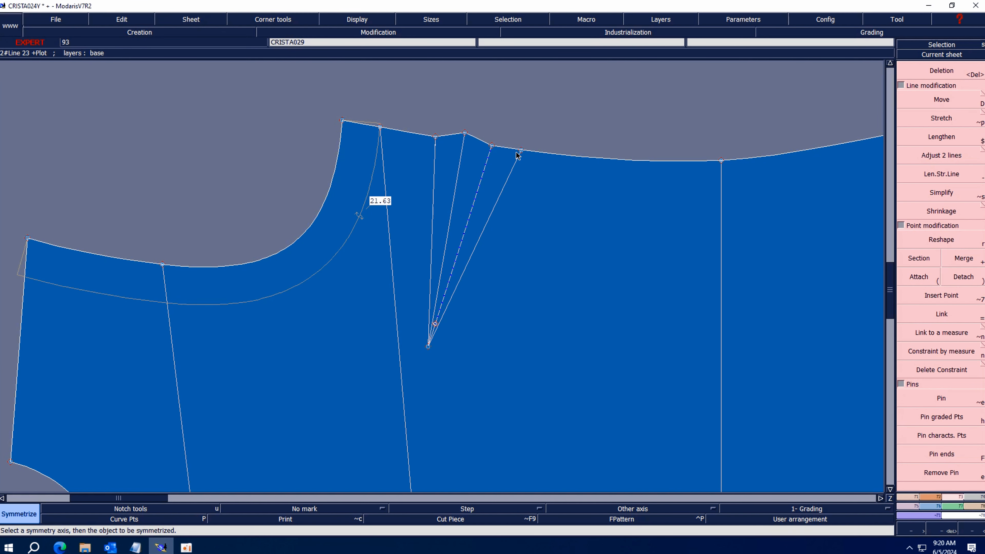
key(ctrl+z)
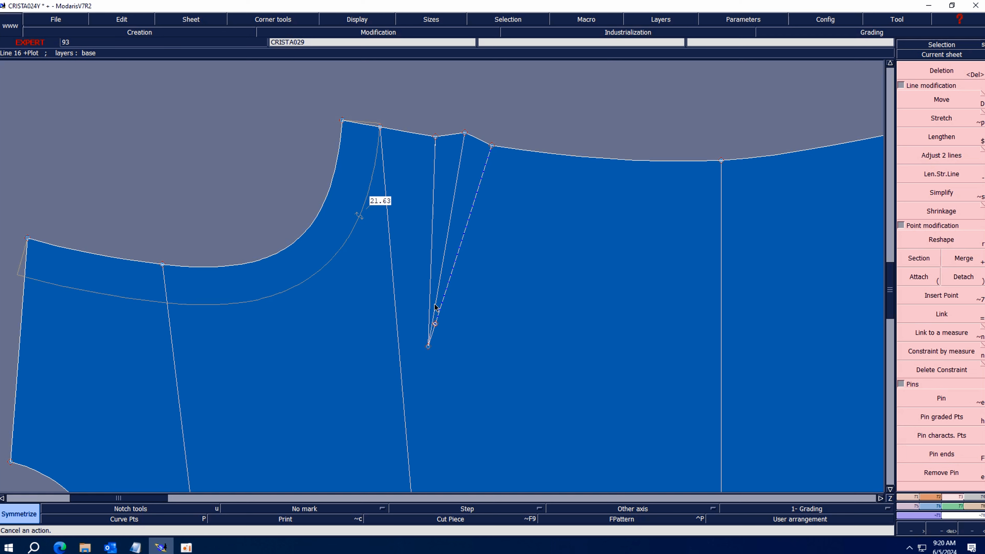
key(p)
click(455, 194)
click(463, 195)
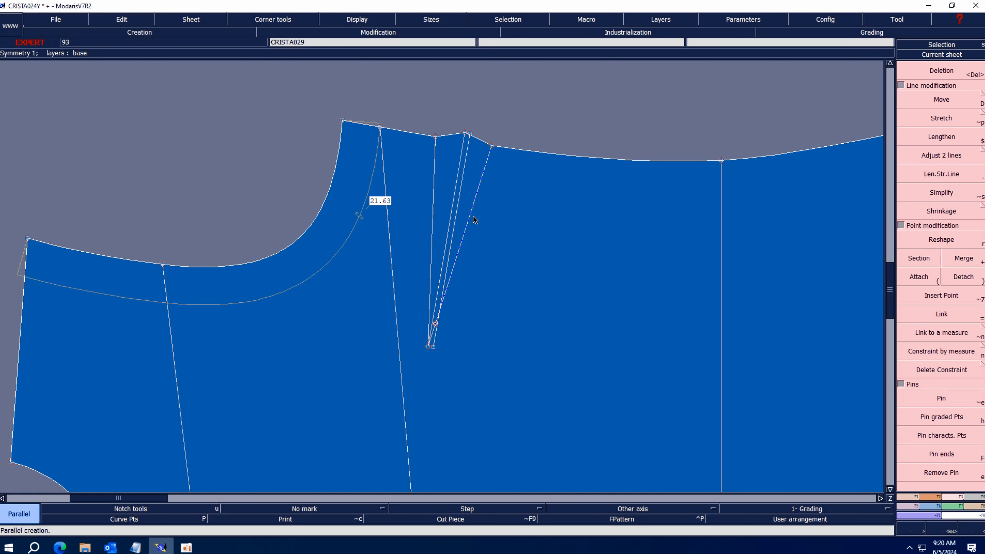
key(ctrl+z)
- Create a symmetry axis along the dart's centre line
key(a)
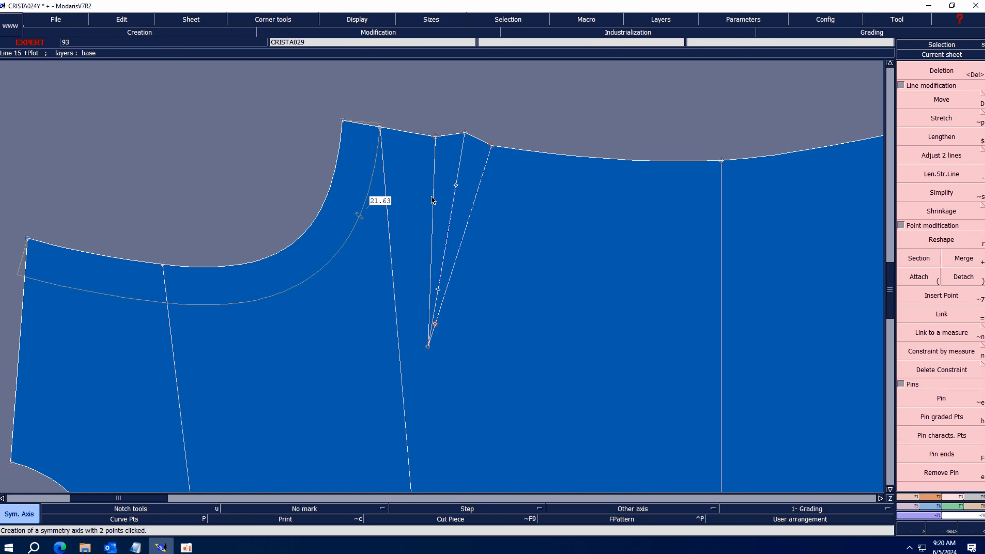
key(x)
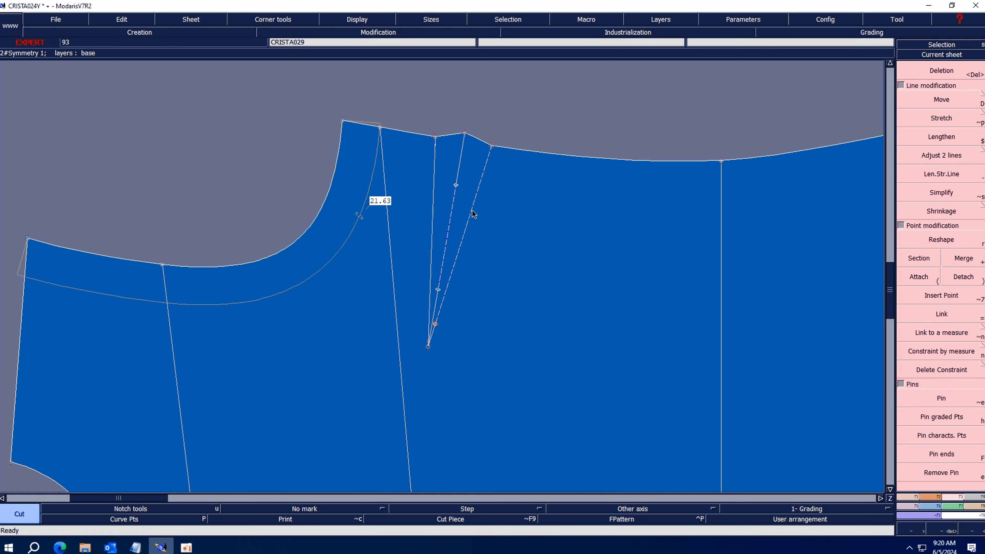
key(shift+s)
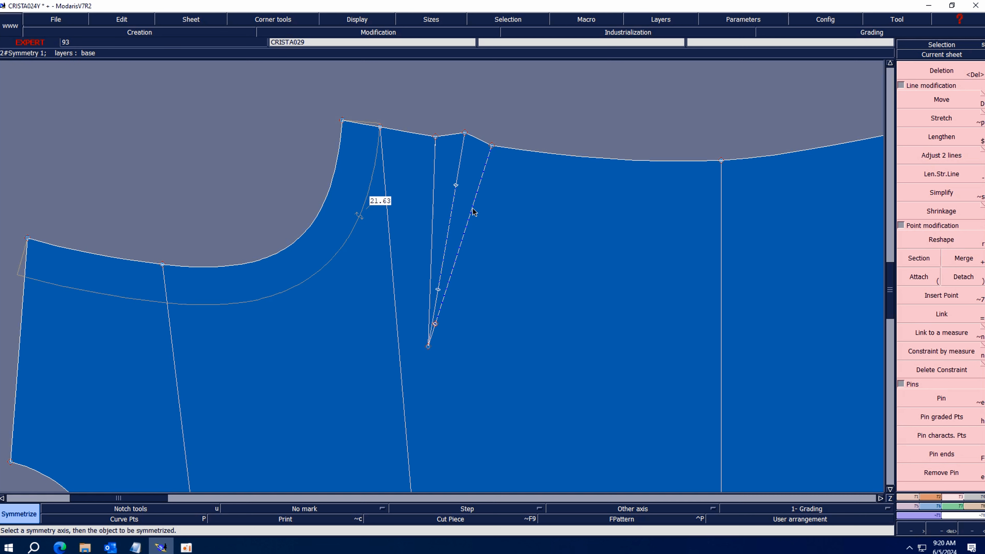
key(x)
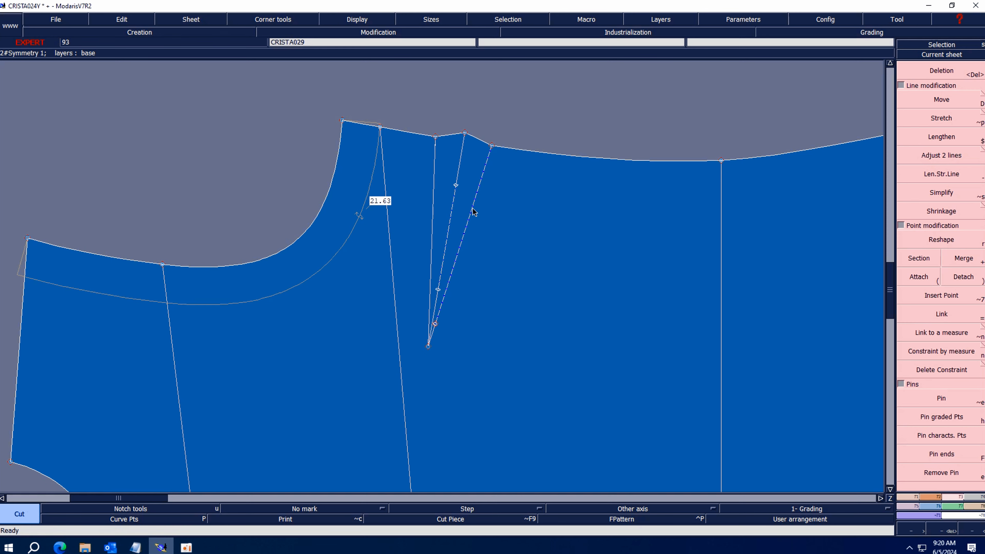
click(473, 203)
click(539, 213)
- Select the whole front bodice geometry and extract its body as a trial seam piece
key(Home)
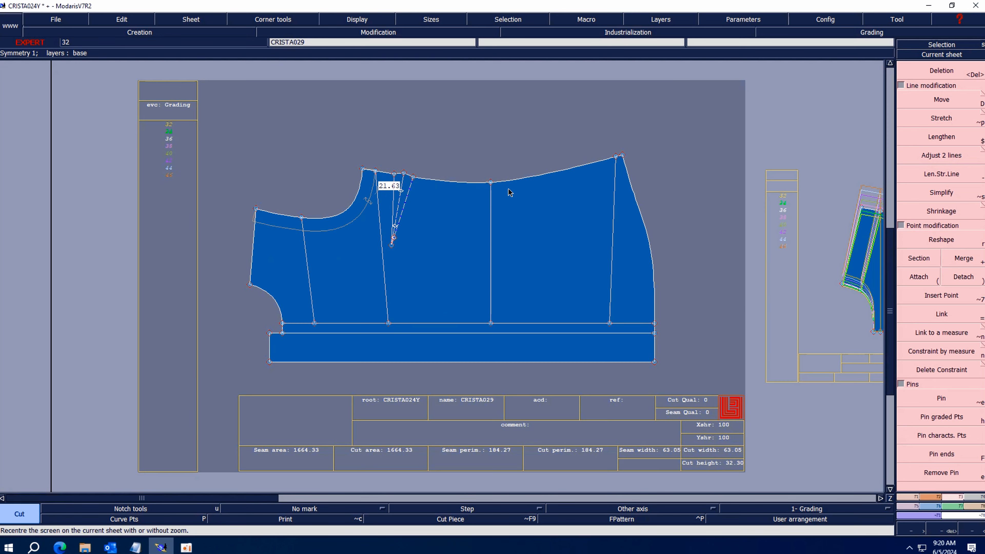
drag(204, 135, 688, 377)
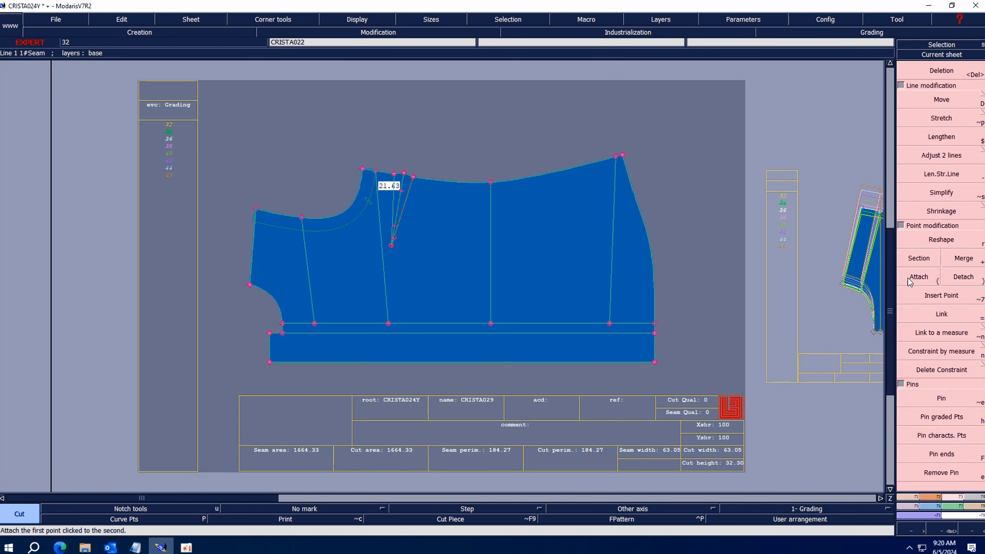
click(972, 497)
click(921, 306)
drag(630, 261, 280, 267)
right_click(326, 320)
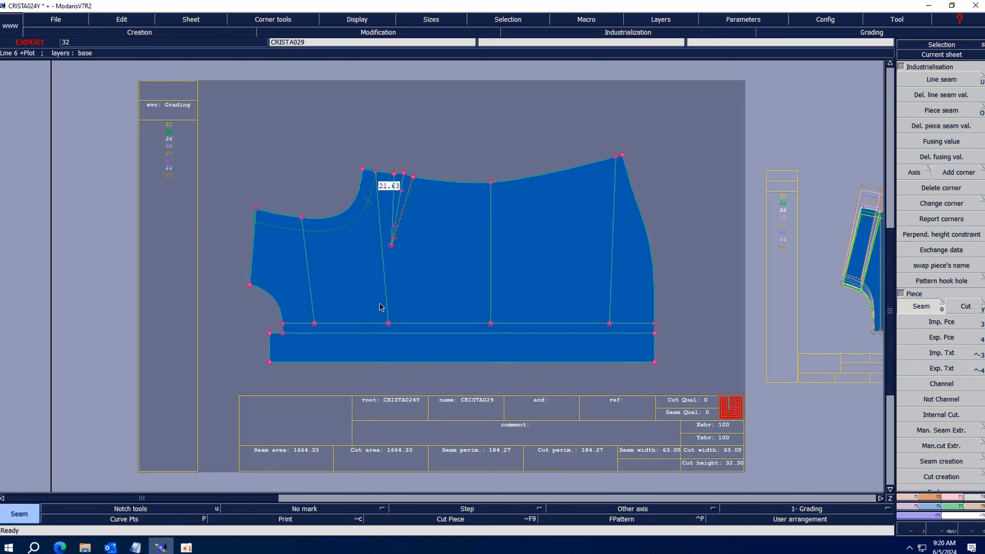
- Arrange the sheets and delete the dart's cap and centre line from the extracted trial piece
key(8)
click(328, 257)
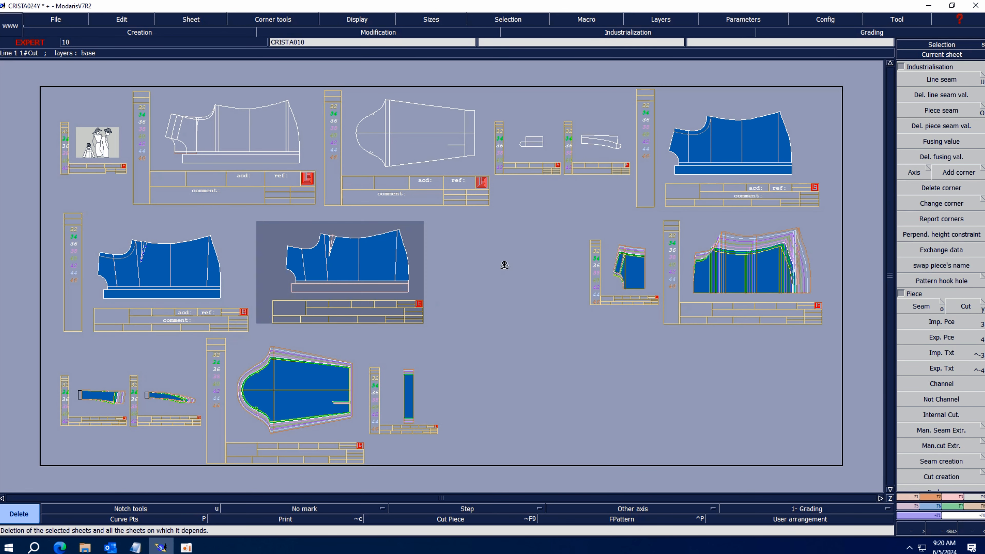
key(Home)
key(Return)
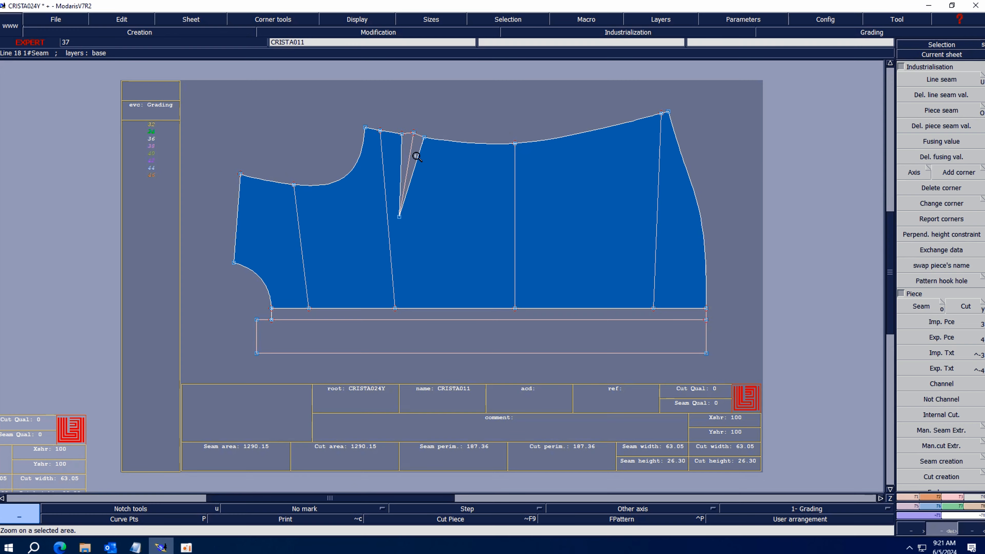
click(411, 179)
key(Delete)
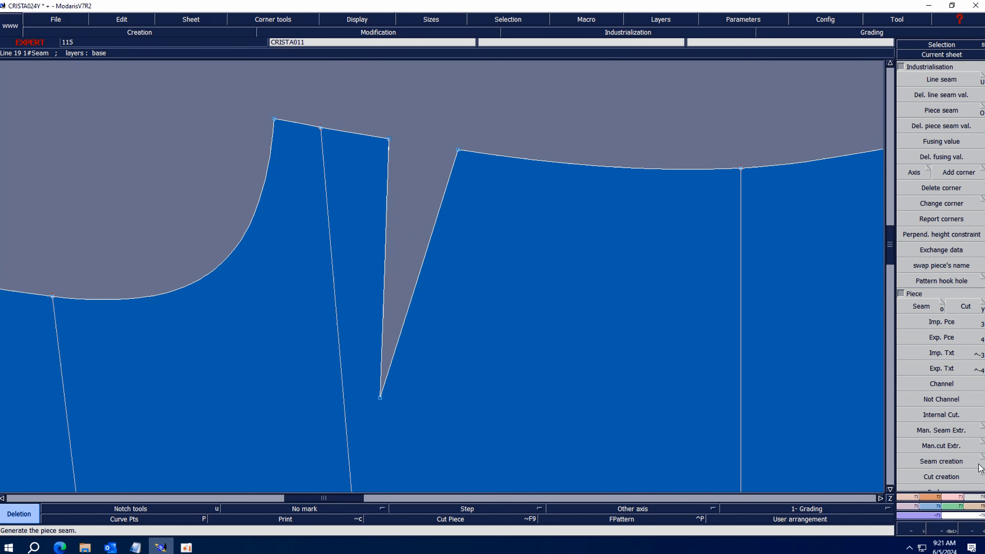
- Close the dart by stretching one leg onto the other around its tip, inspect the seam junction, and undo the closure
click(958, 497)
click(935, 398)
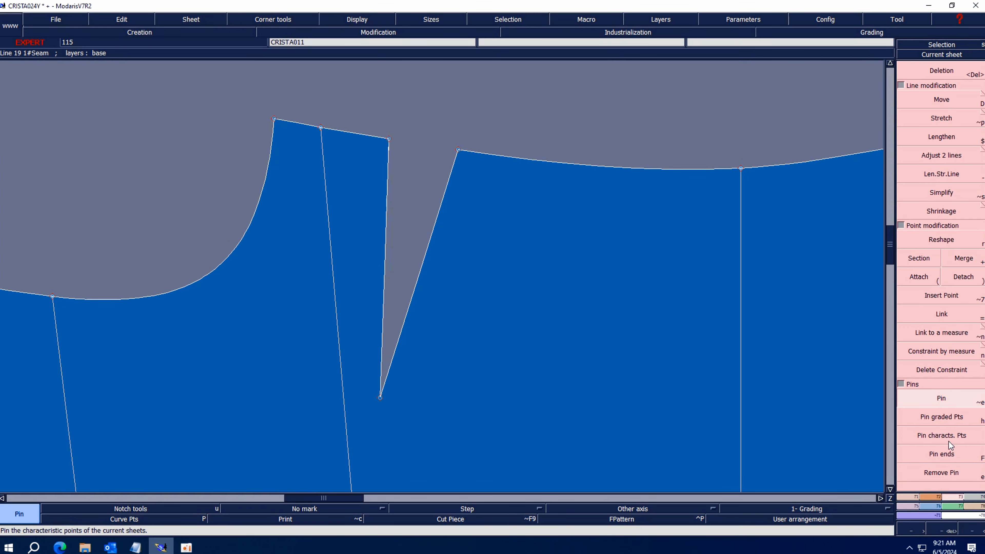
click(949, 119)
click(380, 397)
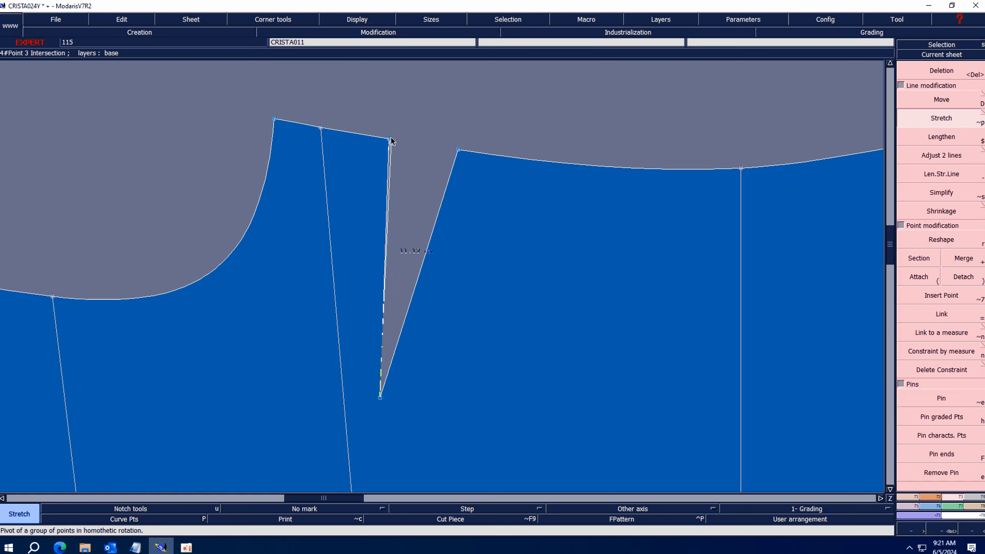
click(388, 139)
click(457, 152)
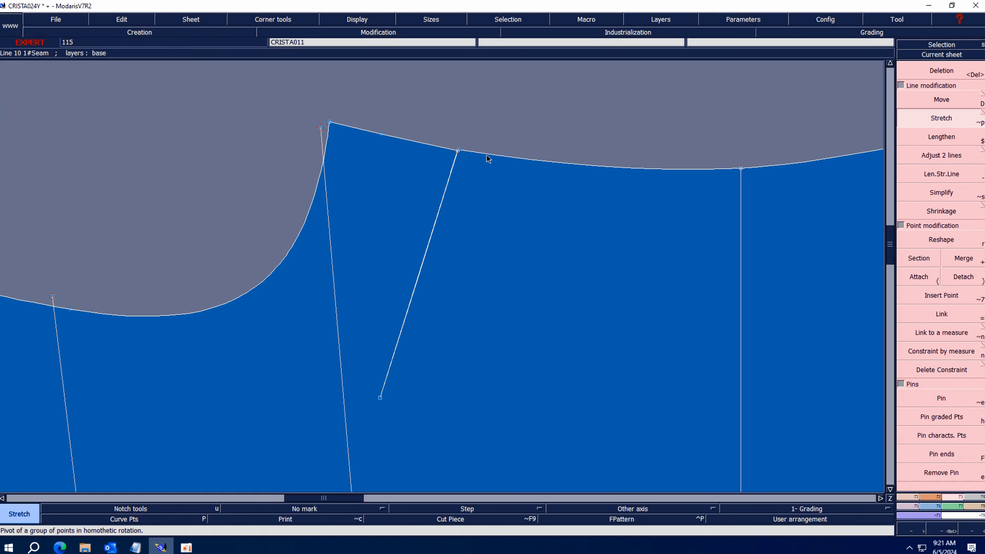
key(z)
drag(415, 130, 506, 169)
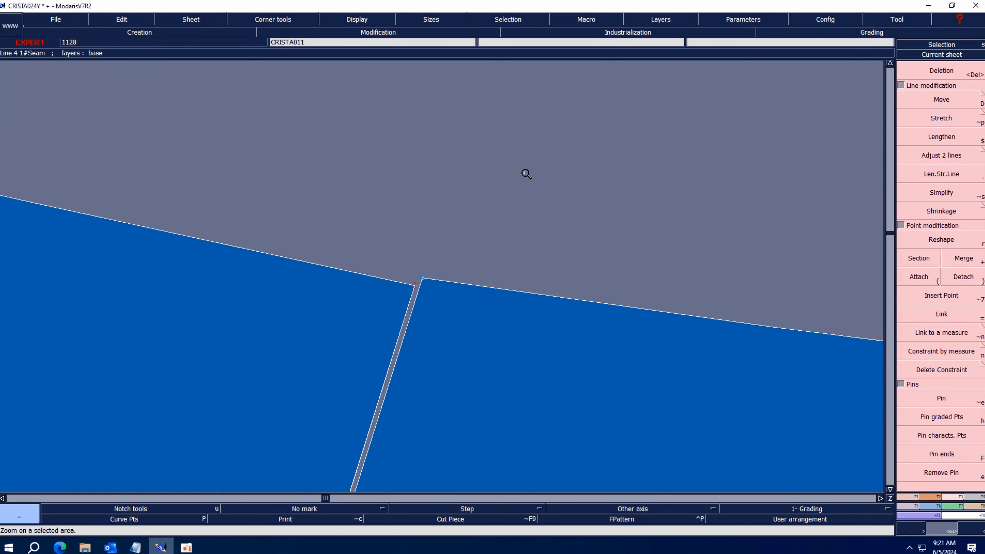
key(ctrl+z)
- Arrange the sheets and delete the extracted trial piece's sheet
key(j)
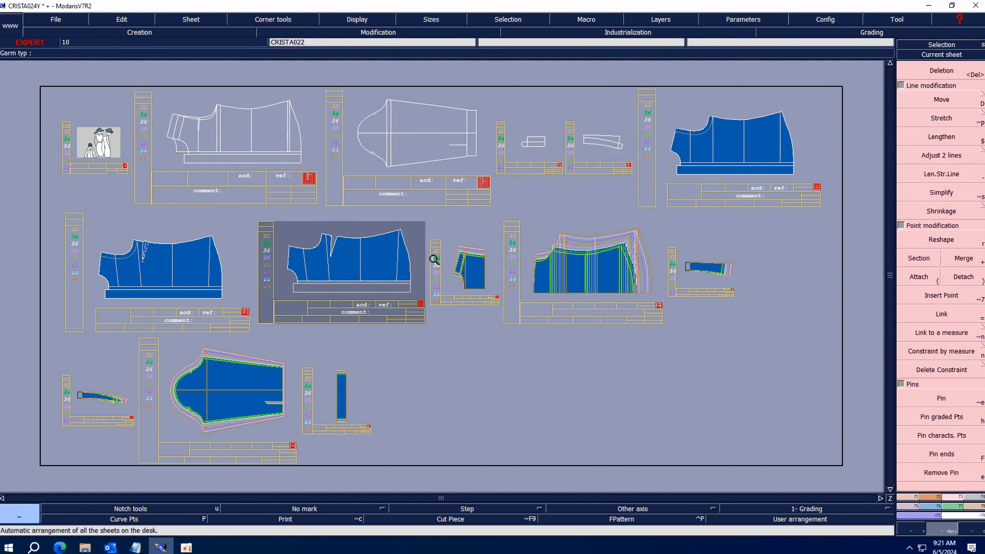
key(s)
key(Delete)
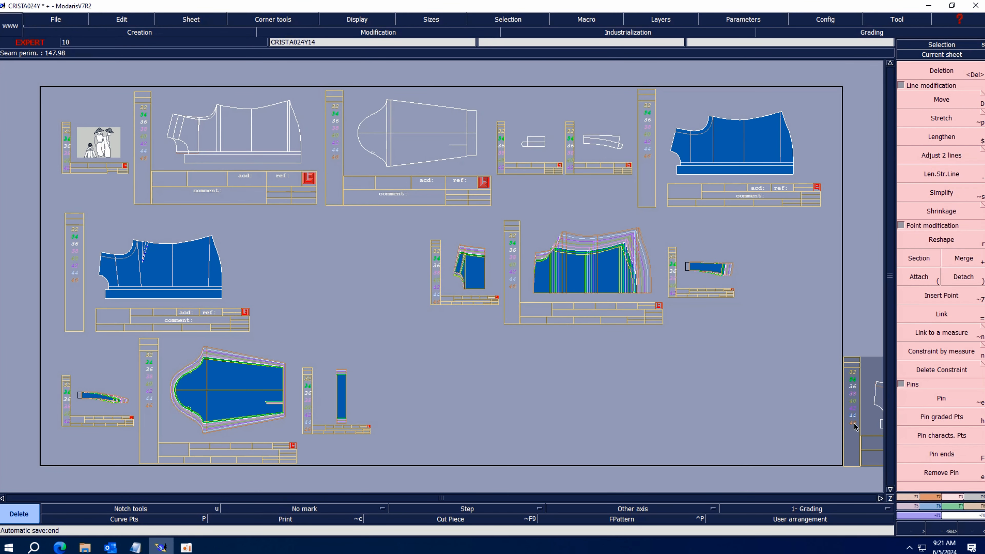
- Return to front bodice sheet CRISTA029 and add dynamic length measures to both dart legs
click(941, 55)
click(220, 236)
key(Home)
key(Return)
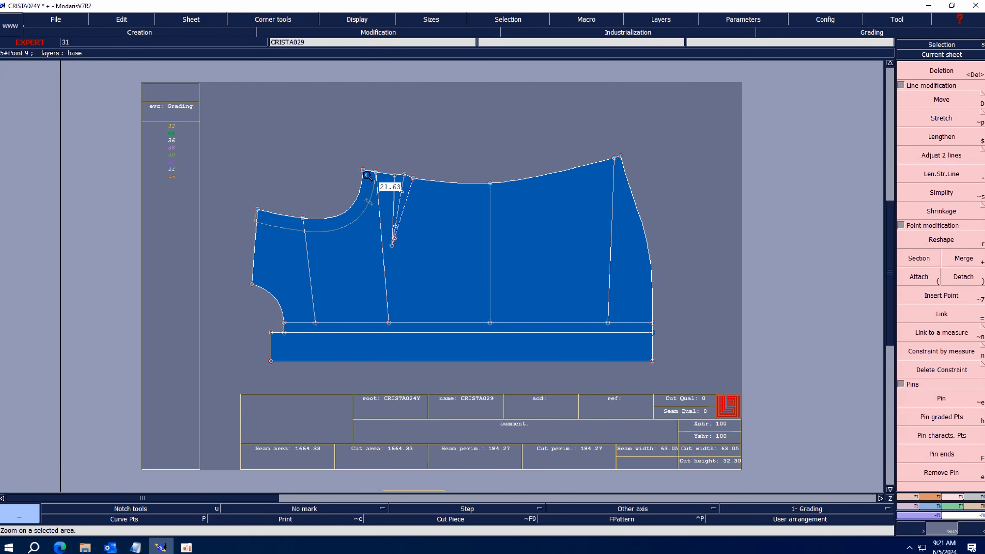
drag(318, 146, 455, 287)
click(946, 401)
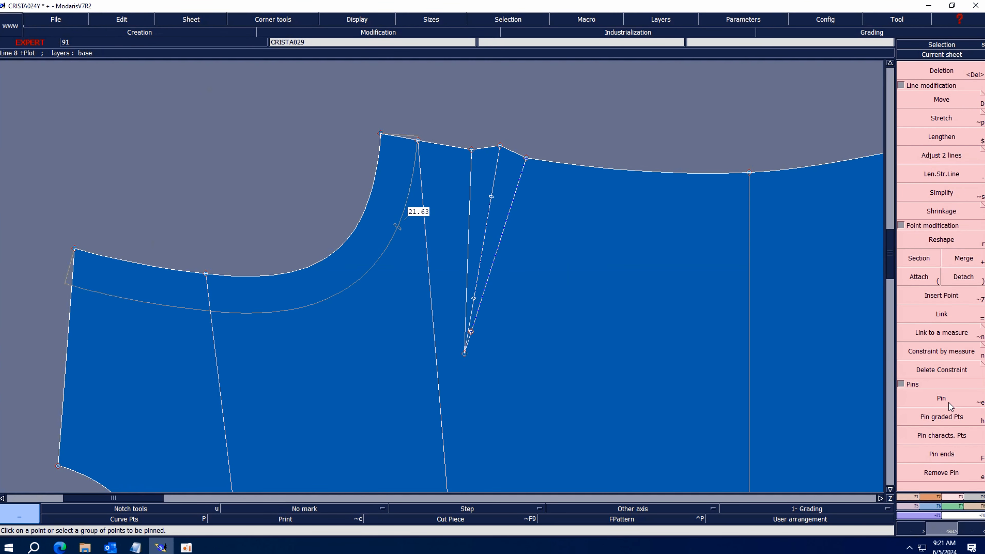
key(l)
click(496, 252)
click(585, 294)
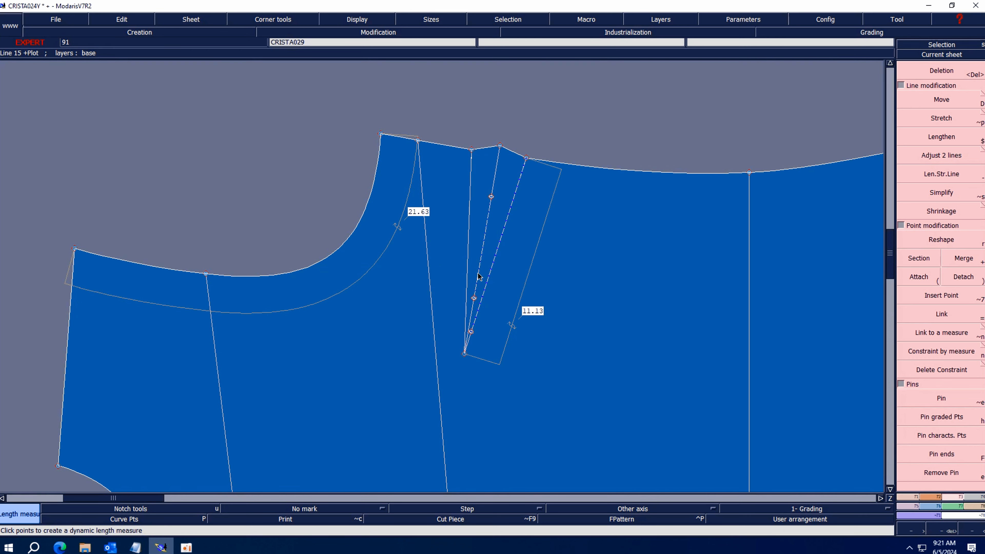
click(468, 241)
click(412, 250)
- Move the seam end of the dart leg nearest the armhole outward, making the leg about 11.19 cm long
click(941, 398)
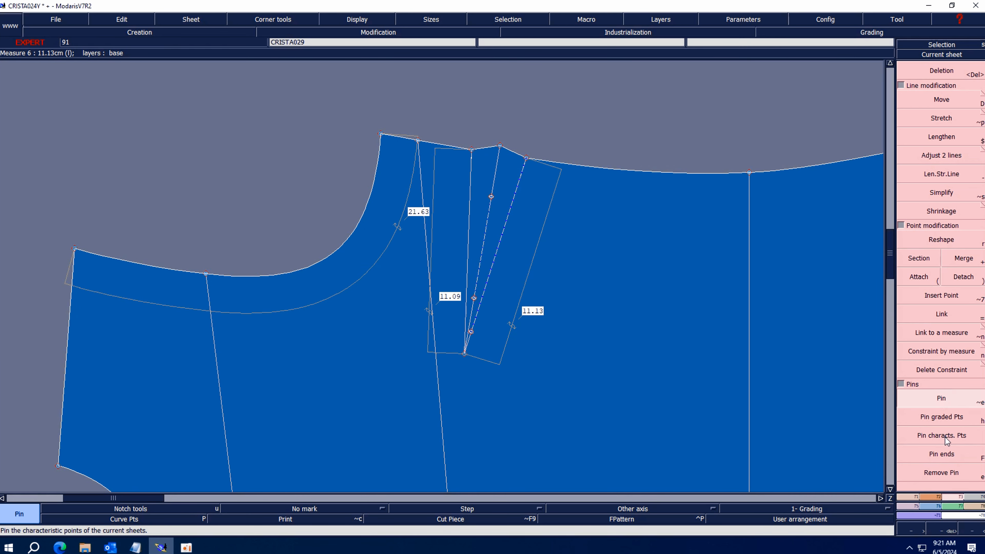
click(941, 99)
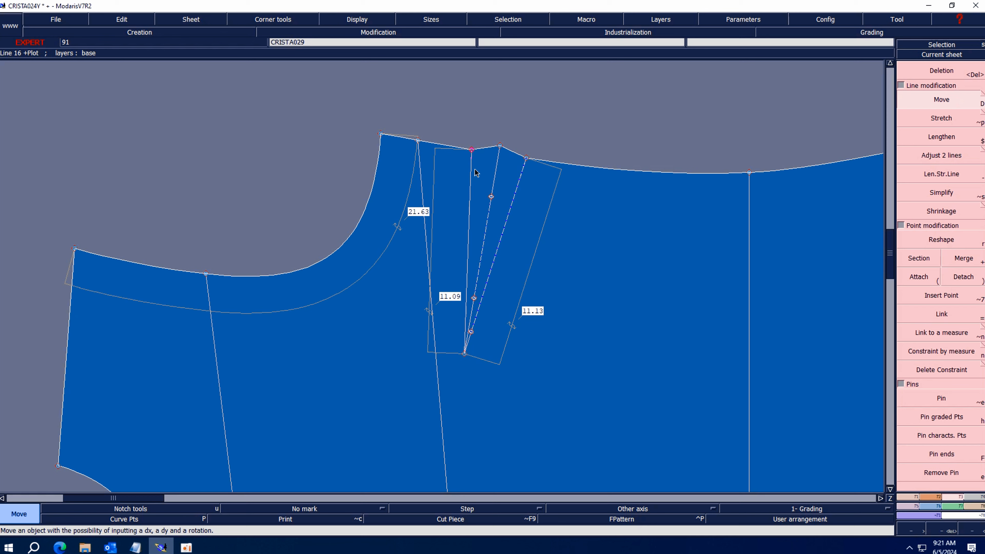
click(471, 149)
key(Return)
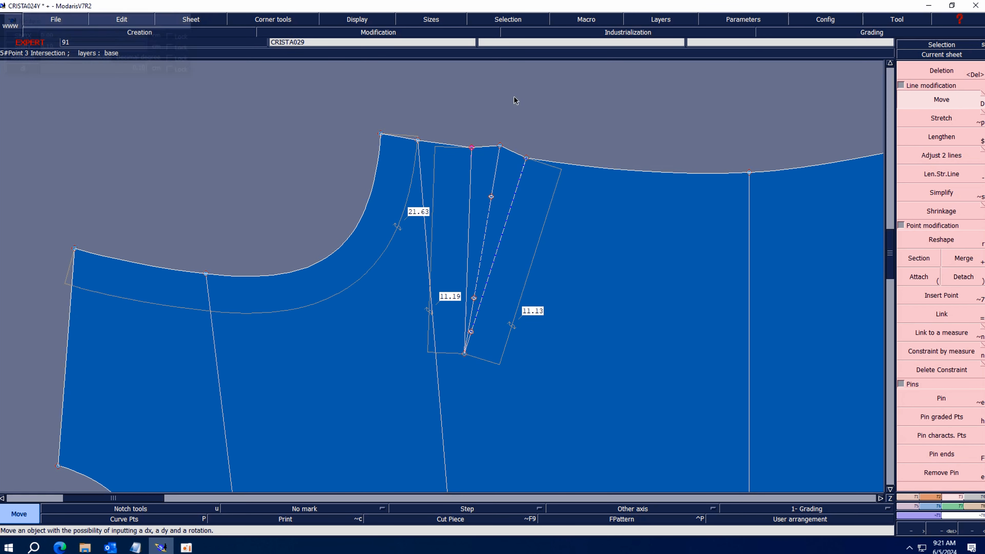
- Select the whole adjusted front bodice geometry and extract a new seam piece from it
key(Home)
drag(209, 120, 788, 391)
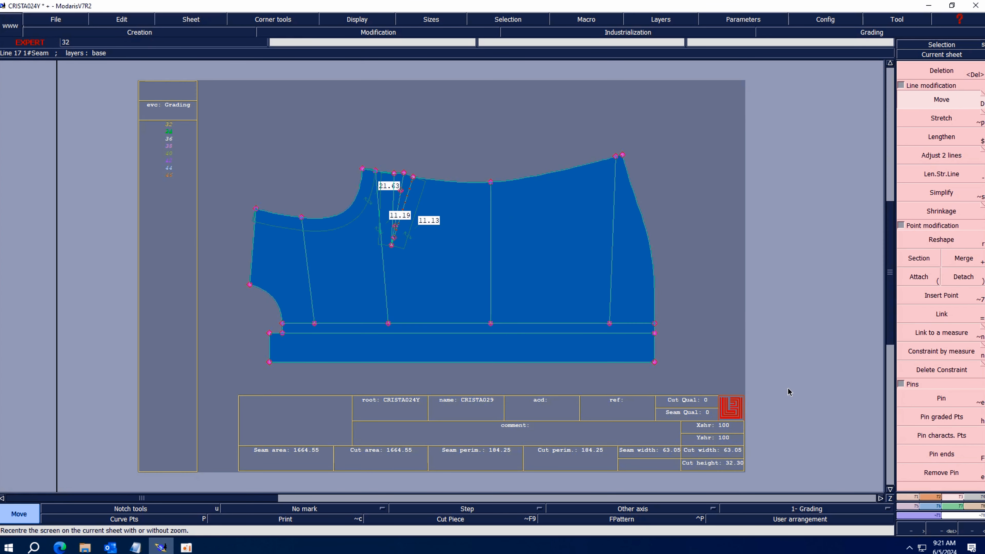
click(627, 32)
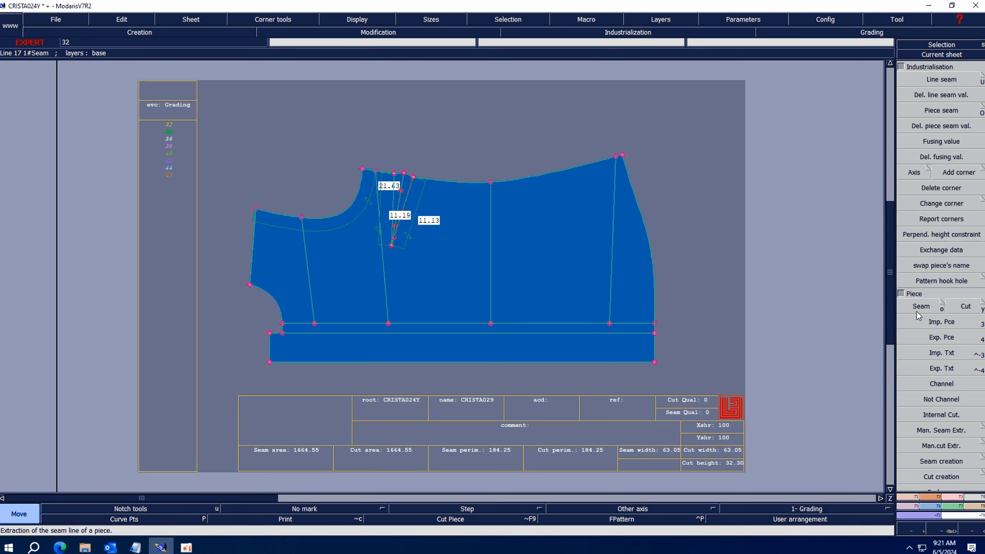
click(921, 306)
mouse_move(626, 260)
mouse_down()
mouse_move(417, 281)
mouse_move(285, 279)
mouse_up()
right_click(286, 278)
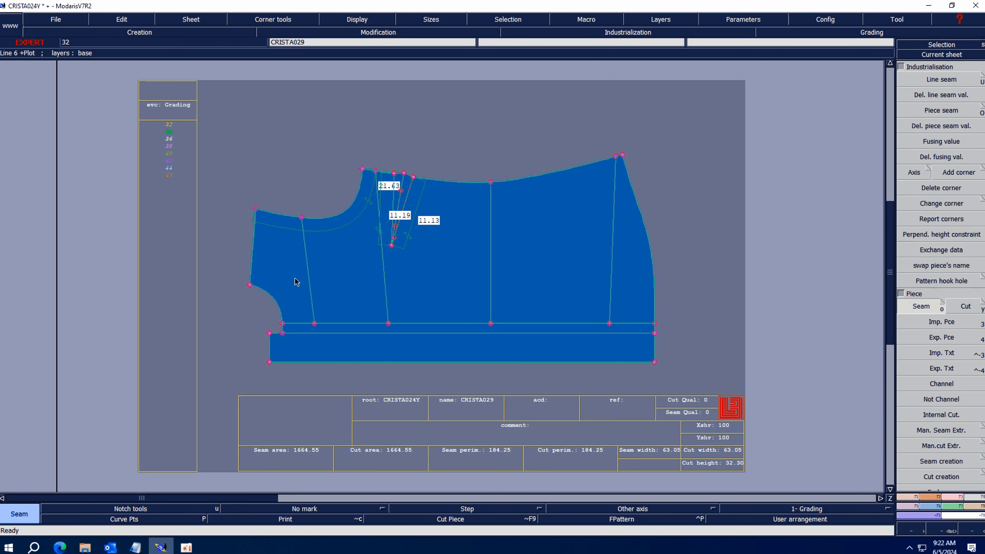
- Arrange the sheets and remove the dart's cap and centre line from the newly extracted piece
key(j)
click(963, 55)
click(336, 254)
key(Home)
key(Return)
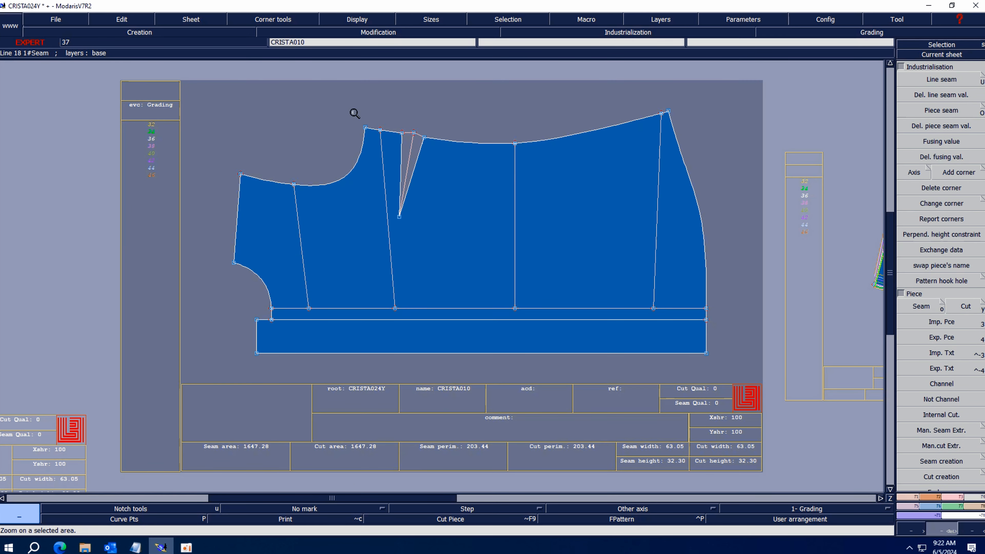
drag(354, 112, 525, 228)
key(Delete)
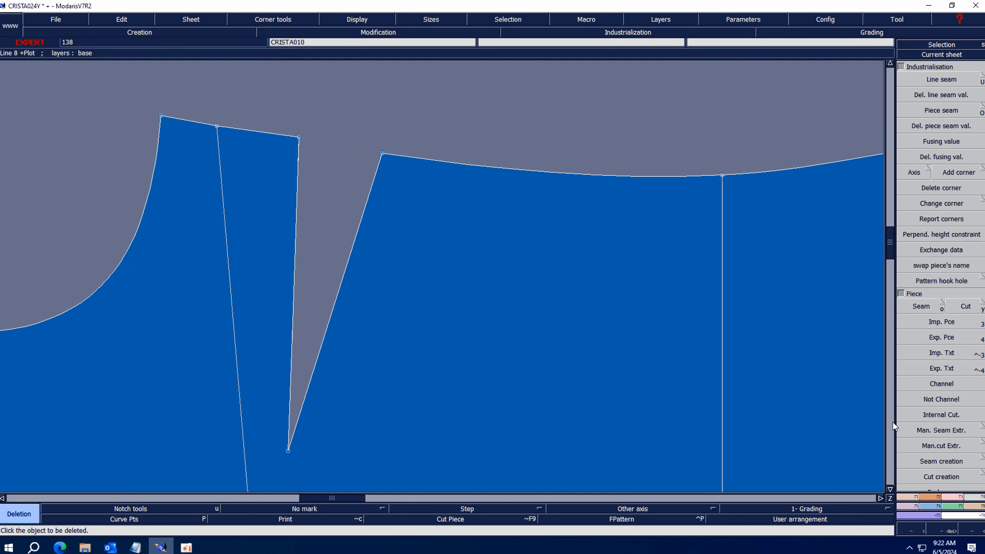
- Pivot the armhole-side dart leg about the tip onto the opposite leg, check the seam alignment, and undo the stretch
click(942, 497)
click(942, 398)
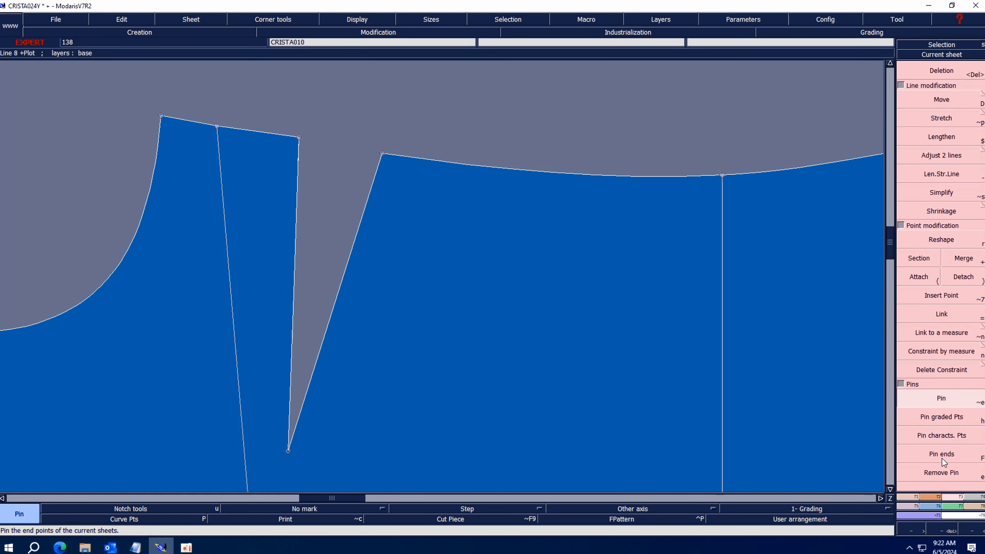
click(941, 118)
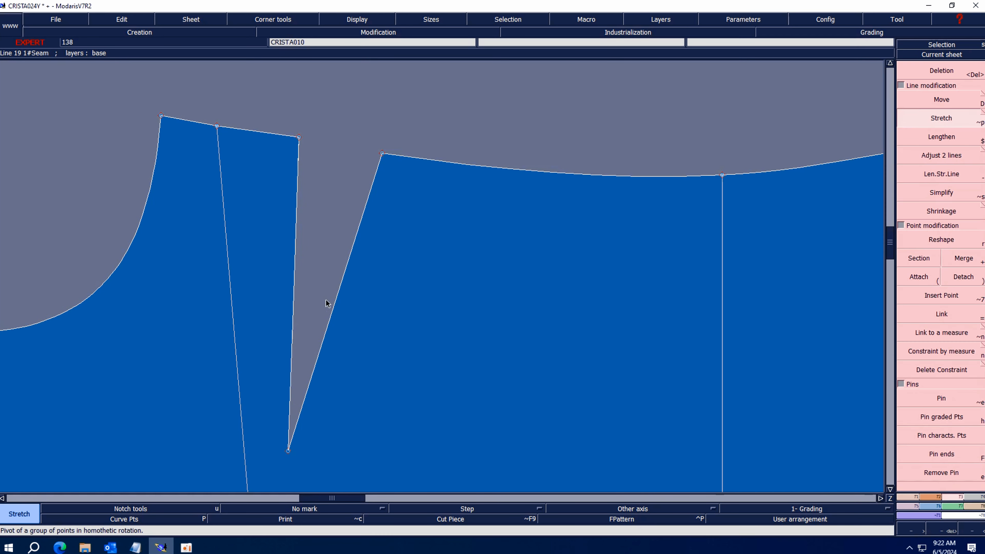
click(288, 451)
click(299, 137)
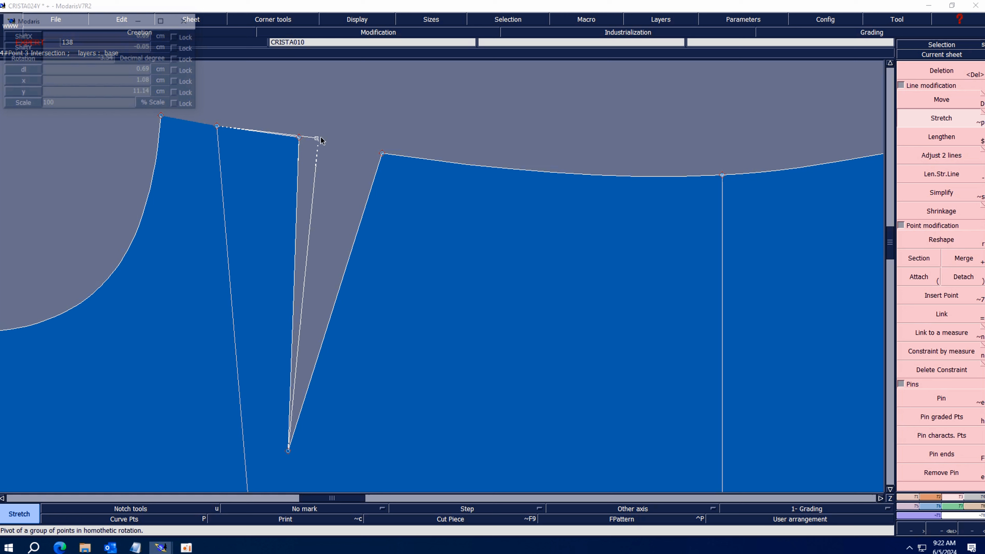
click(381, 154)
key(Return)
drag(325, 108, 425, 193)
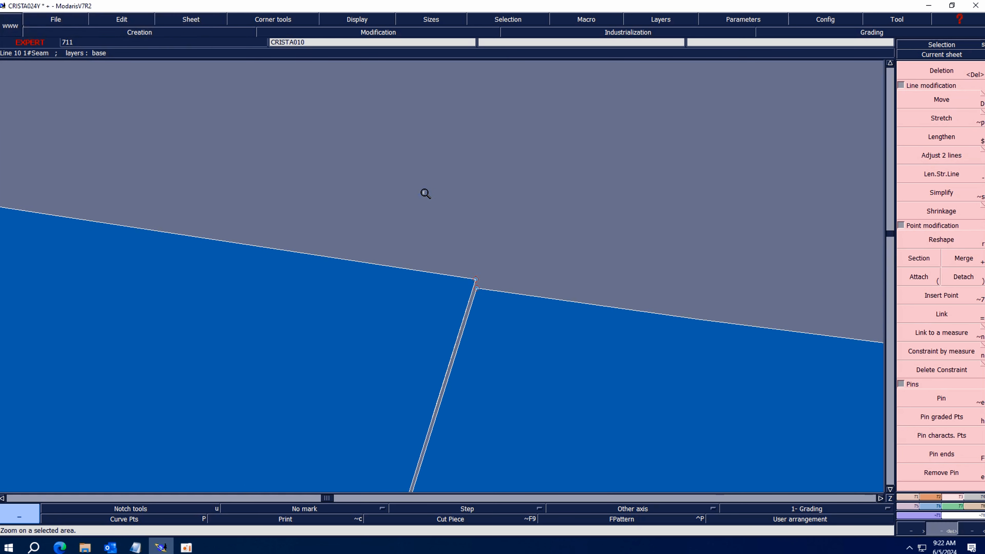
key(ctrl+z)
- Pin the seam end of the armhole-side dart leg on the extracted test piece and nudge it slightly inward
key(Home)
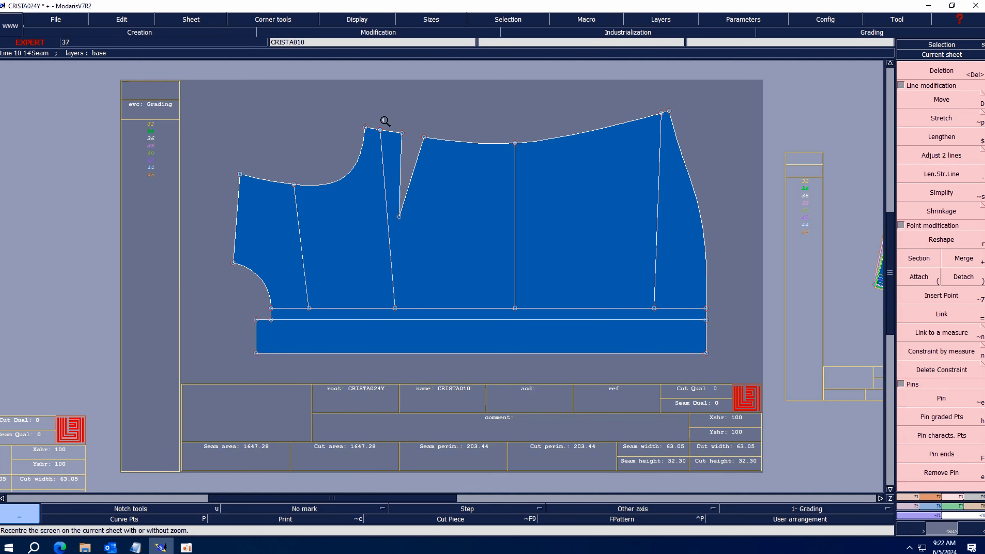
key(Return)
drag(326, 104, 503, 259)
click(948, 402)
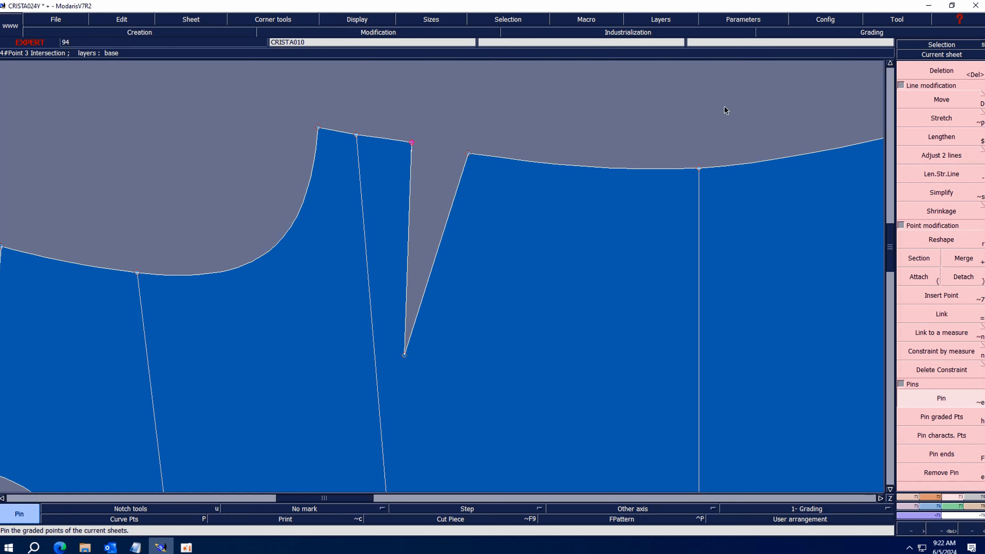
key(shift+d)
click(412, 143)
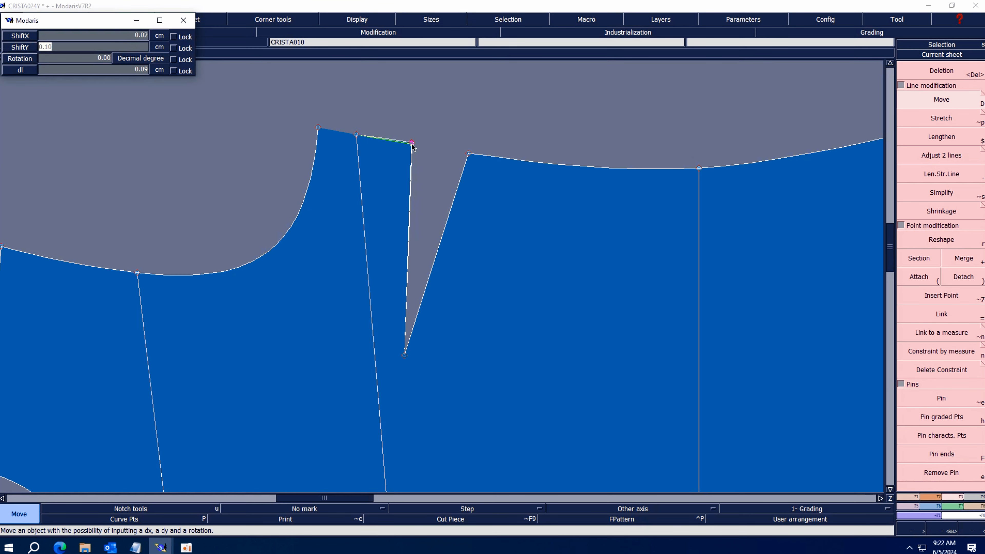
key(Return)
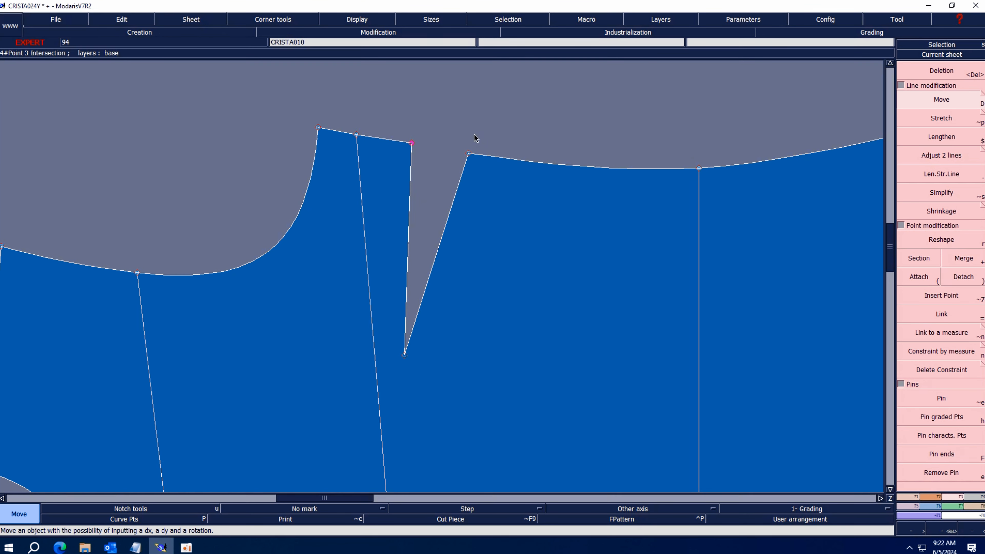
- Pivot the armhole-side dart leg about the dart tip onto the opposite leg to check the adjusted seam, and undo the stretch
click(940, 124)
click(403, 355)
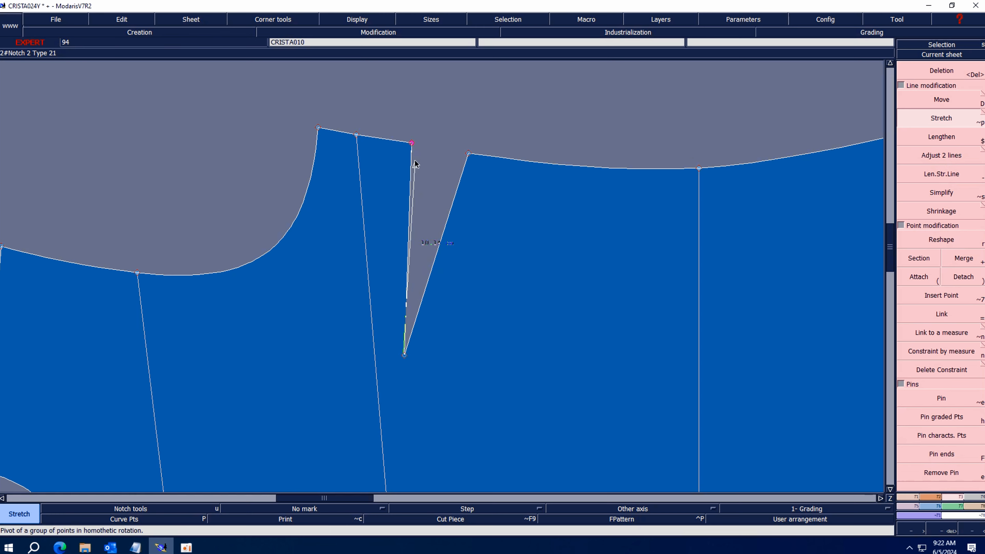
click(412, 143)
click(469, 153)
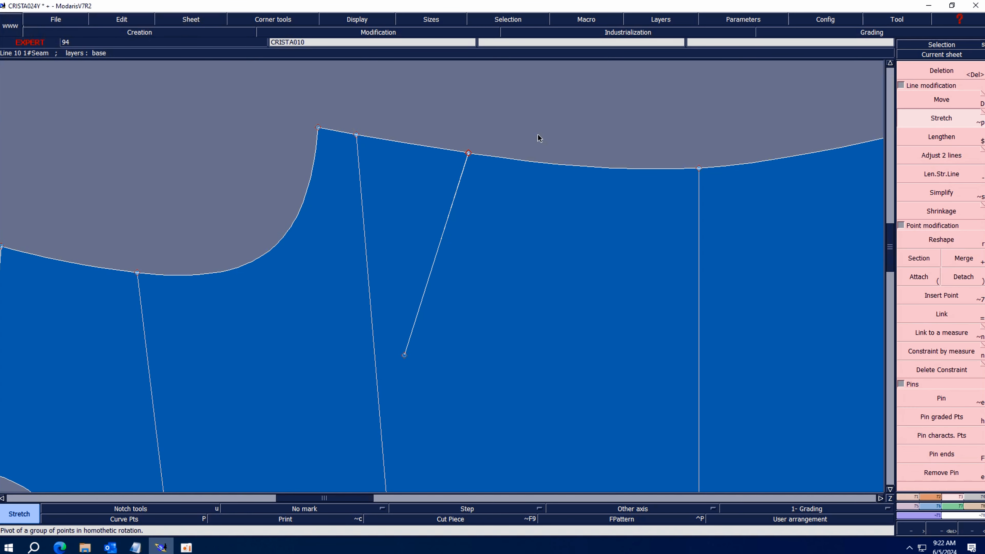
key(ctrl+z)
- On the base bodice sheet CRISTA029, delete the armhole and dart-leg measurement lines and the symmetry links on the dart
key(j)
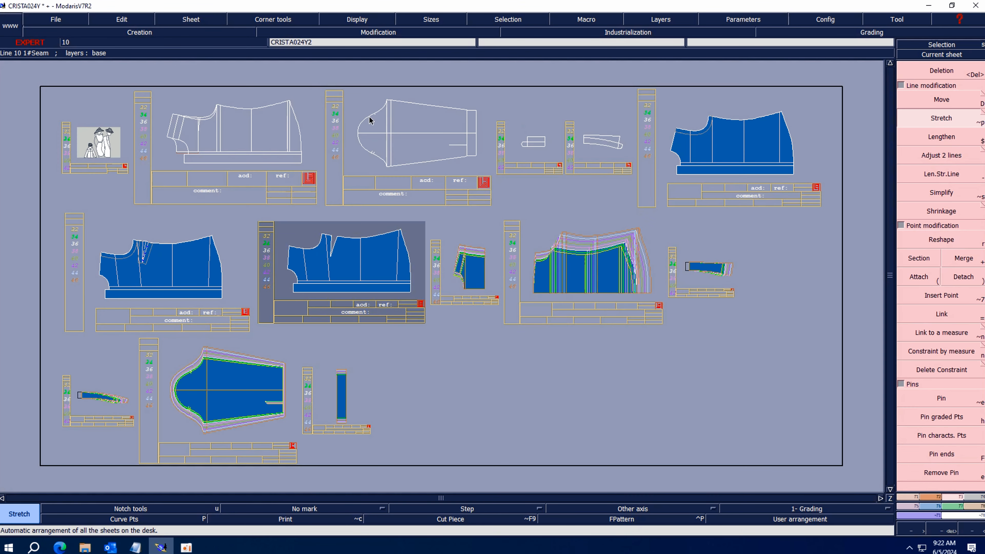
key(Home)
click(152, 245)
click(473, 150)
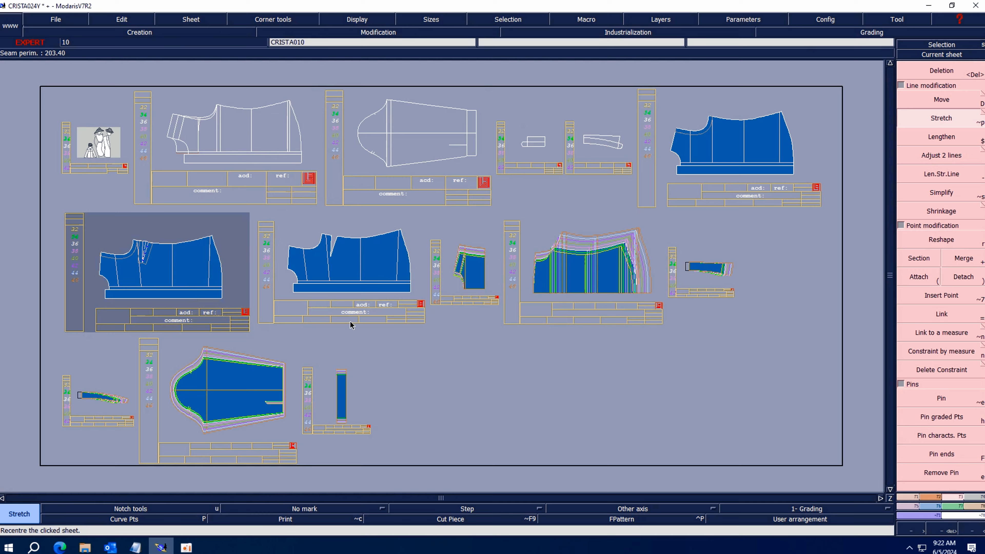
click(949, 57)
click(134, 255)
key(Return)
drag(276, 151, 551, 287)
key(Delete)
click(444, 265)
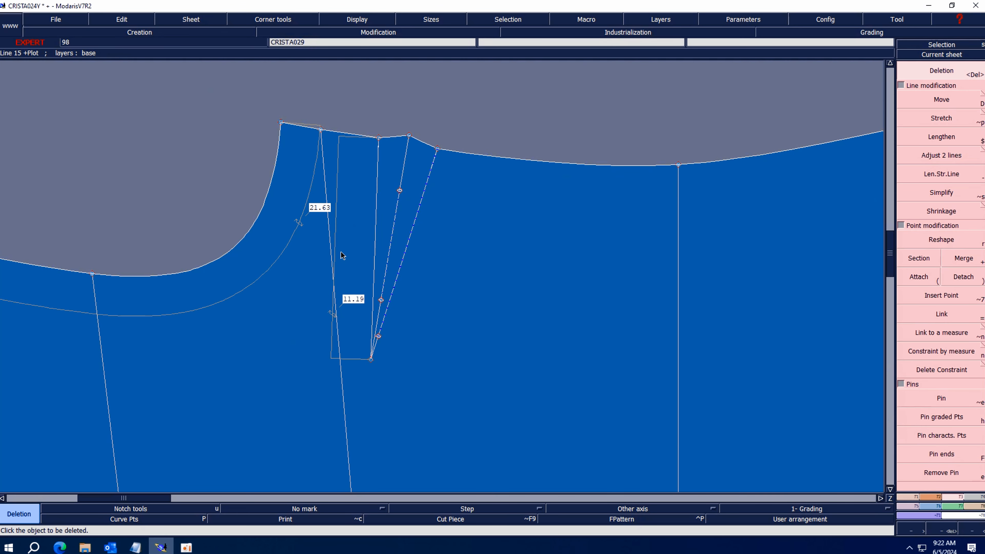
click(306, 214)
click(342, 158)
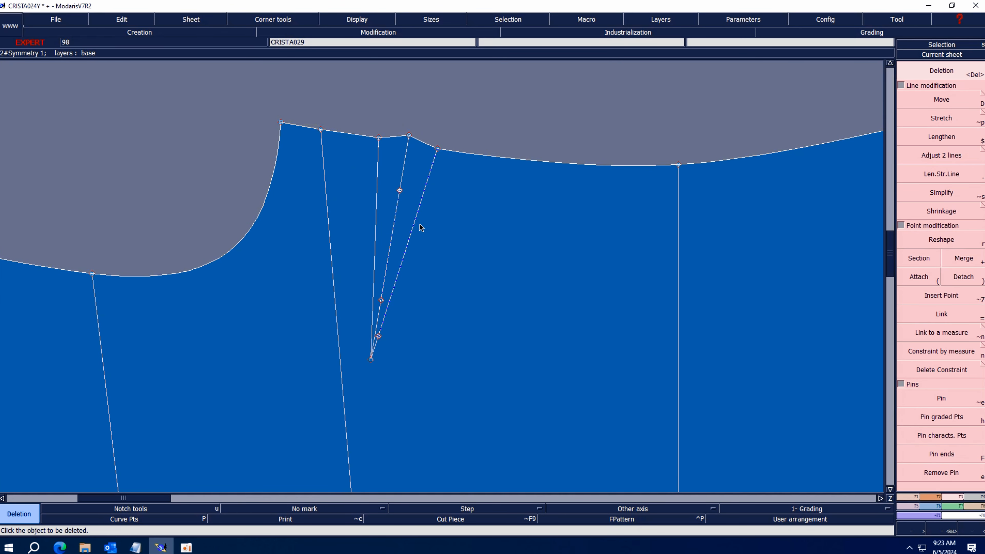
click(415, 227)
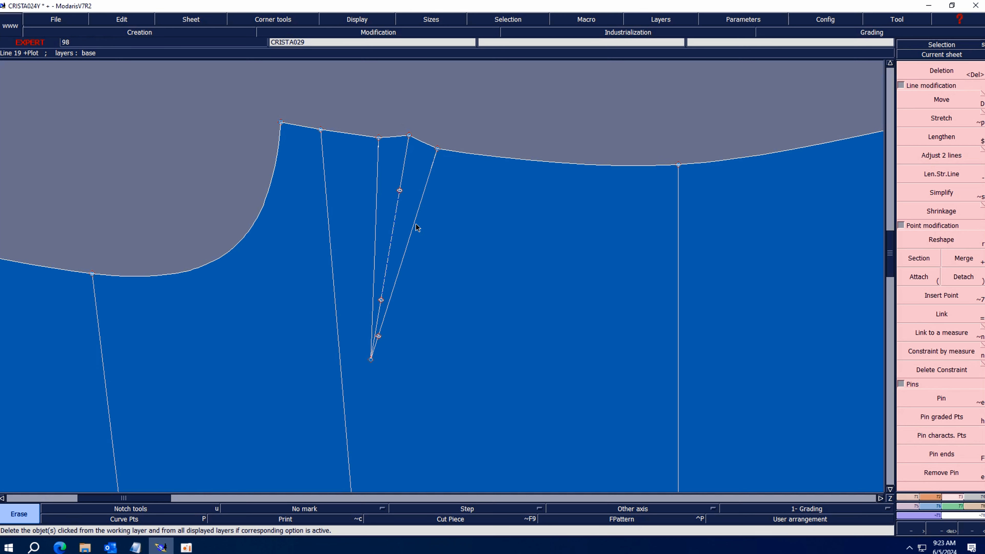
click(402, 200)
- Pin the seam end of the base bodice's armhole-side dart leg and move it slightly inward
key(Return)
mouse_move(269, 113)
mouse_down()
mouse_move(301, 120)
mouse_move(526, 361)
mouse_up()
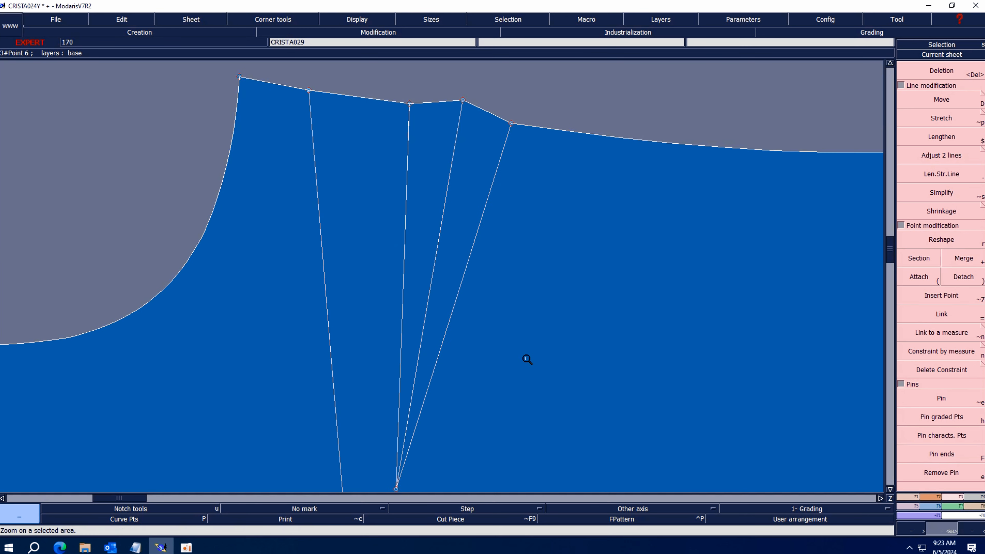
click(941, 398)
click(410, 104)
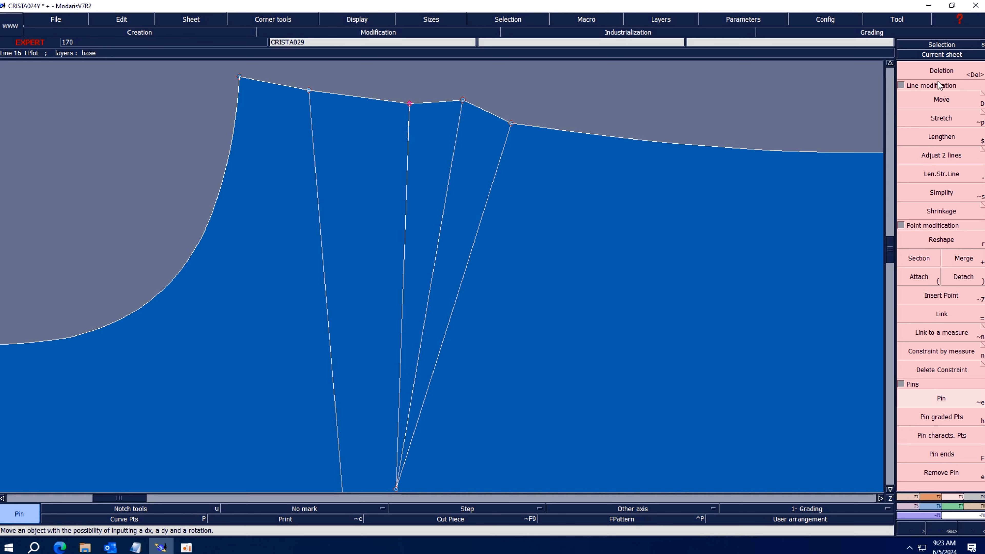
click(940, 99)
click(409, 104)
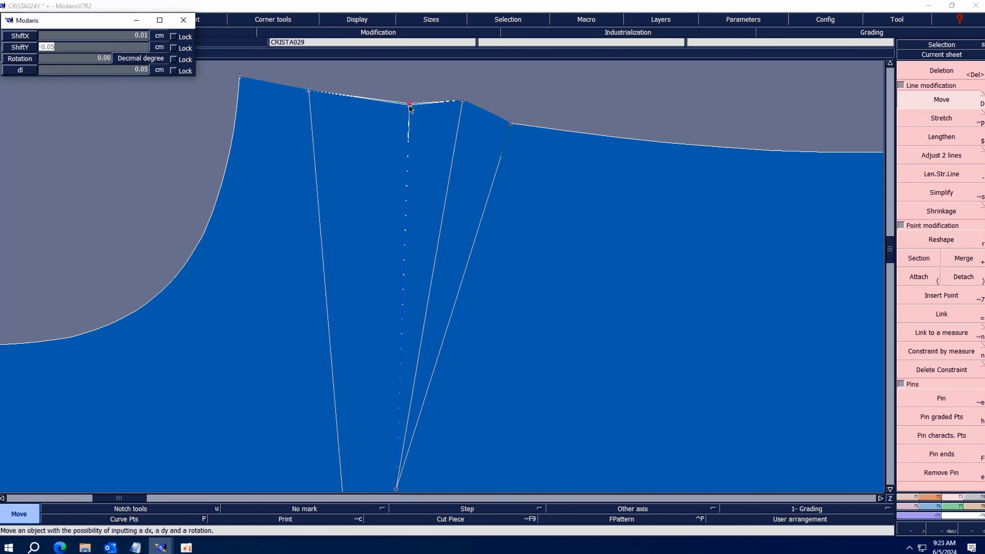
key(Return)
- Align the lower ends of the three slanted construction lines vertically with their upper ends using Ali2Pts
key(Home)
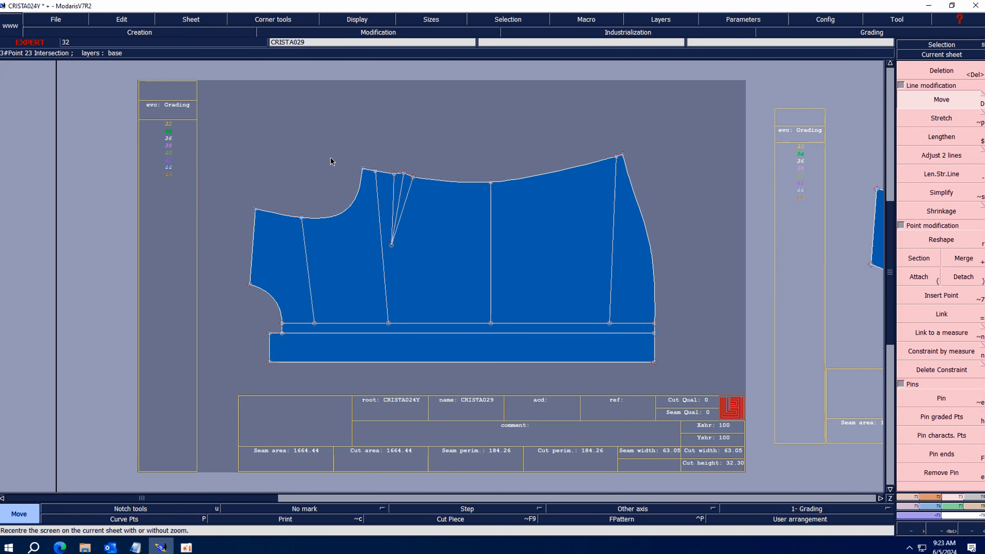
key(F1)
click(941, 215)
click(302, 218)
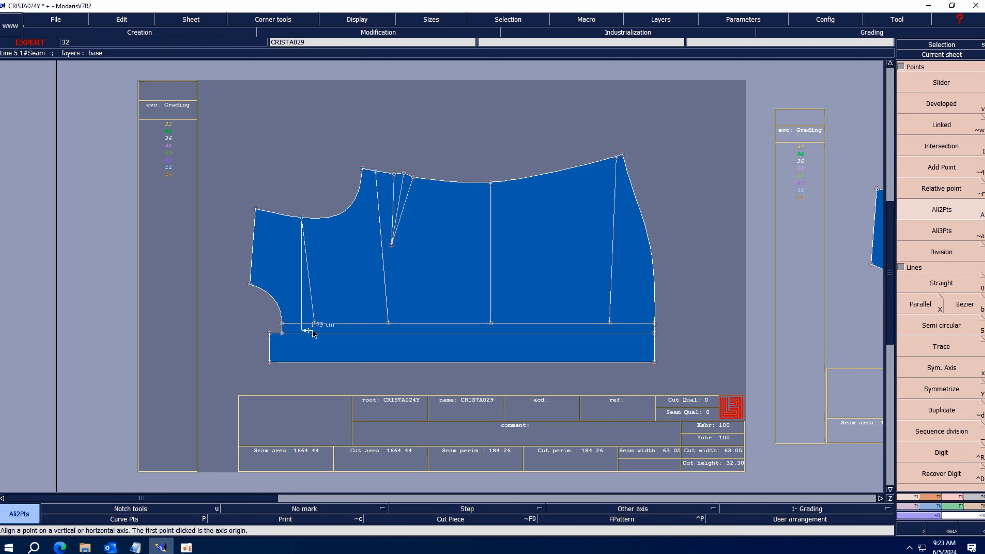
click(314, 323)
click(375, 171)
click(388, 322)
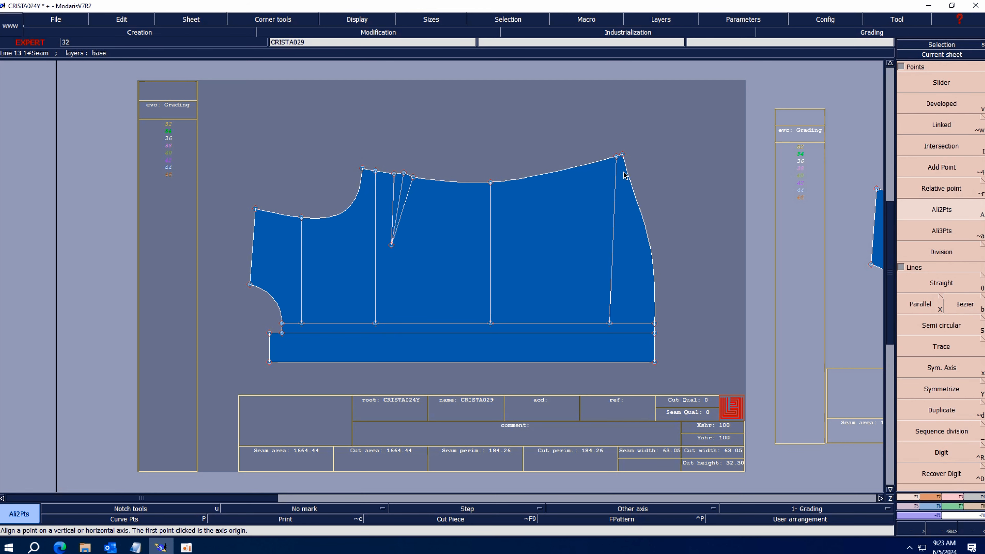
click(616, 157)
click(623, 329)
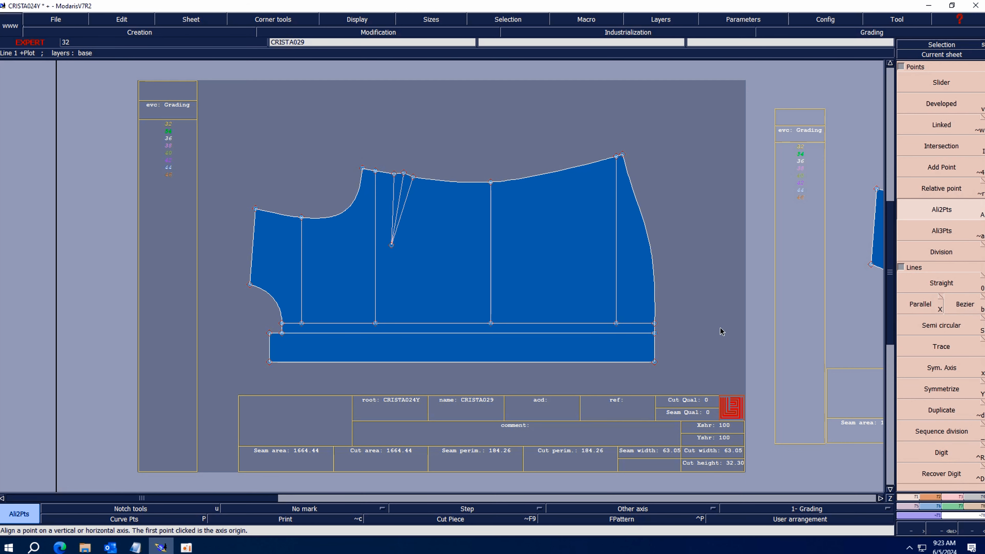
- Delete the extracted test piece's sheet CRISTA010 and rearrange the remaining sheets
key(j)
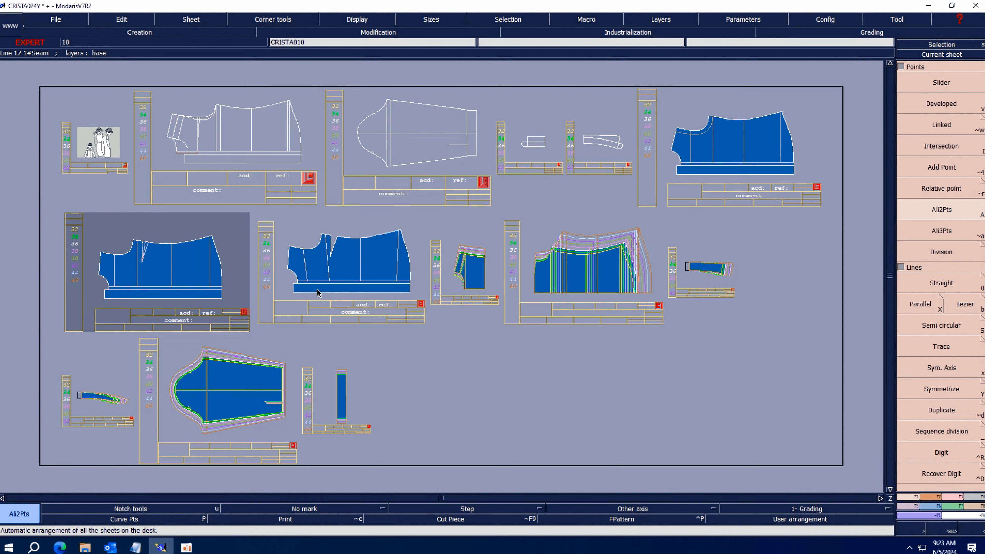
key(Delete)
click(354, 262)
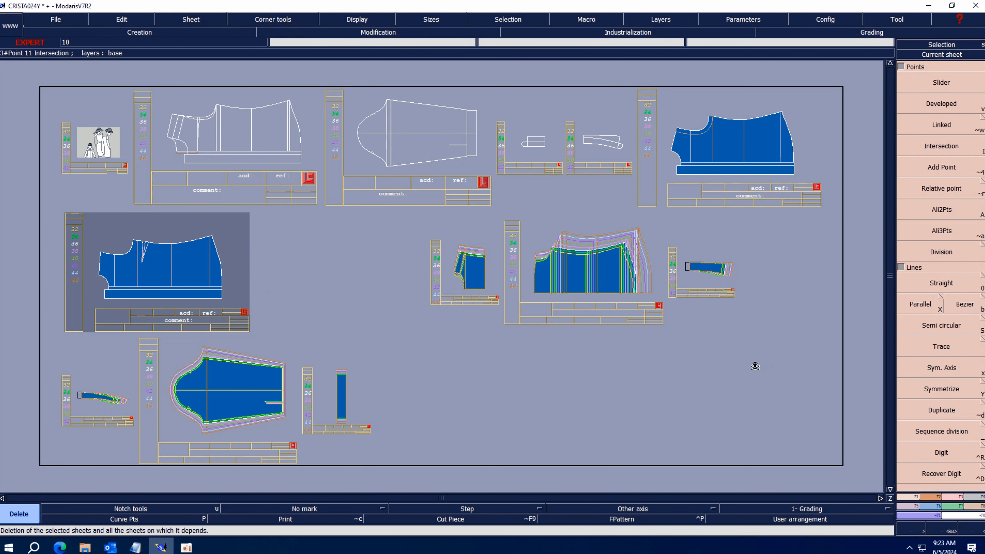
key(j)
- Bring up the old dartless bodice CRISTA024 and mark it with a three-segment Bezier zigzag
key(s)
click(941, 55)
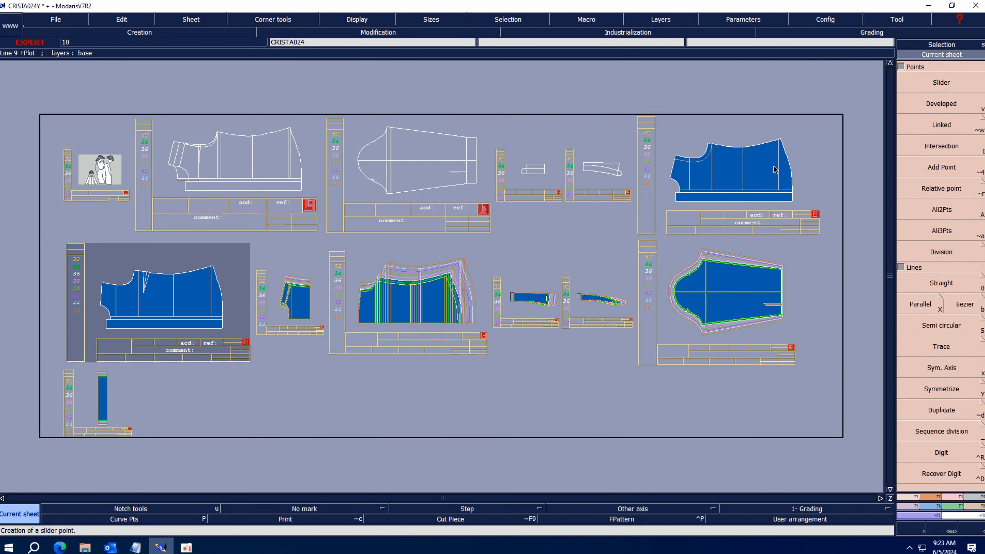
click(773, 170)
key(b)
click(435, 266)
click(525, 296)
click(547, 241)
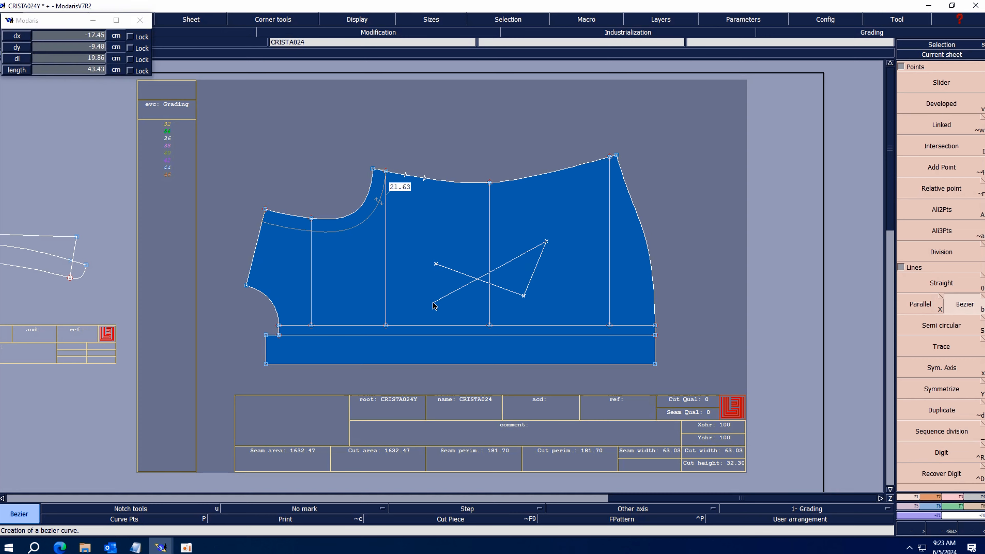
right_click(432, 303)
- Delete the old dartless front bodice sheet CRISTA024
key(j)
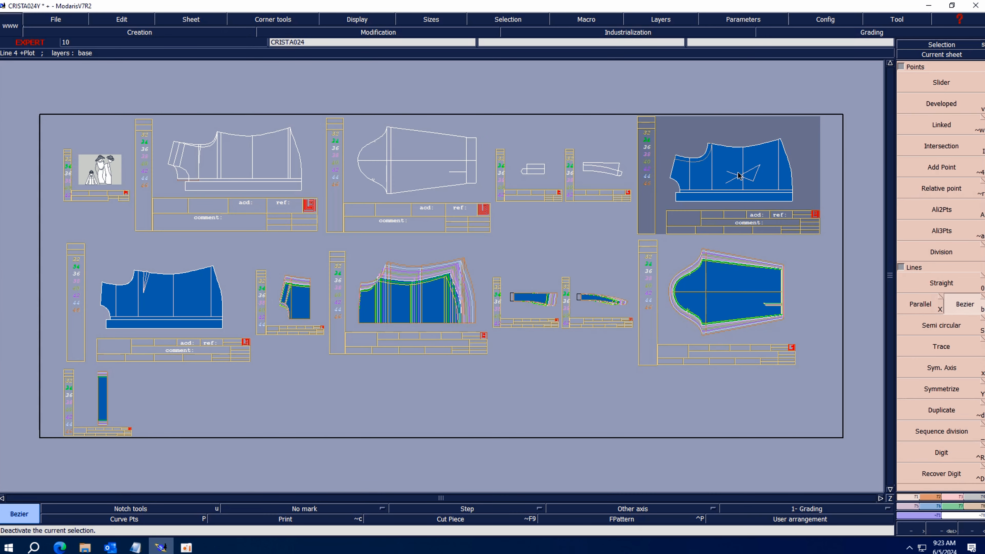
key(Delete)
click(717, 174)
- Bring up bodice CRISTA029 and add a 1 cm seam allowance to the side seam between the dart and the hem
key(s)
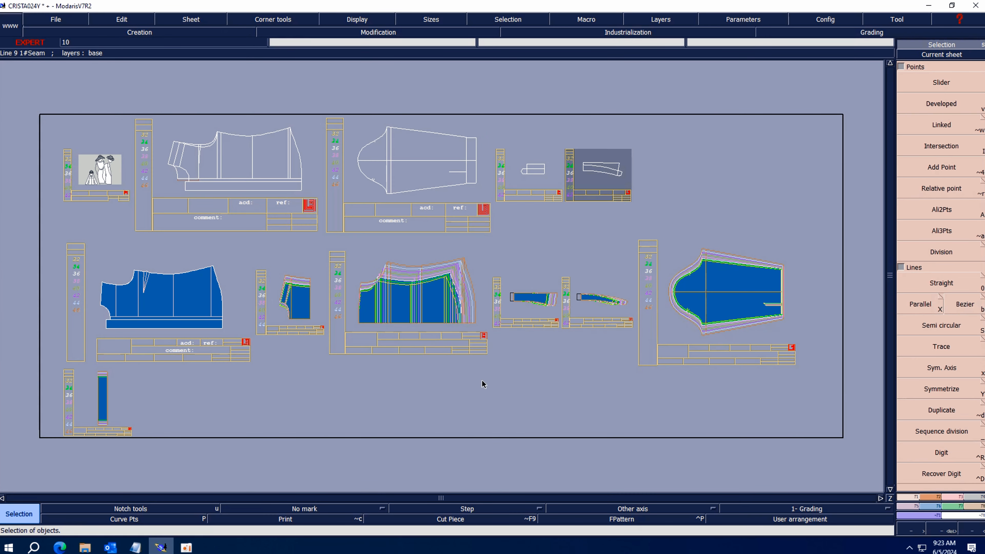
click(948, 59)
click(248, 274)
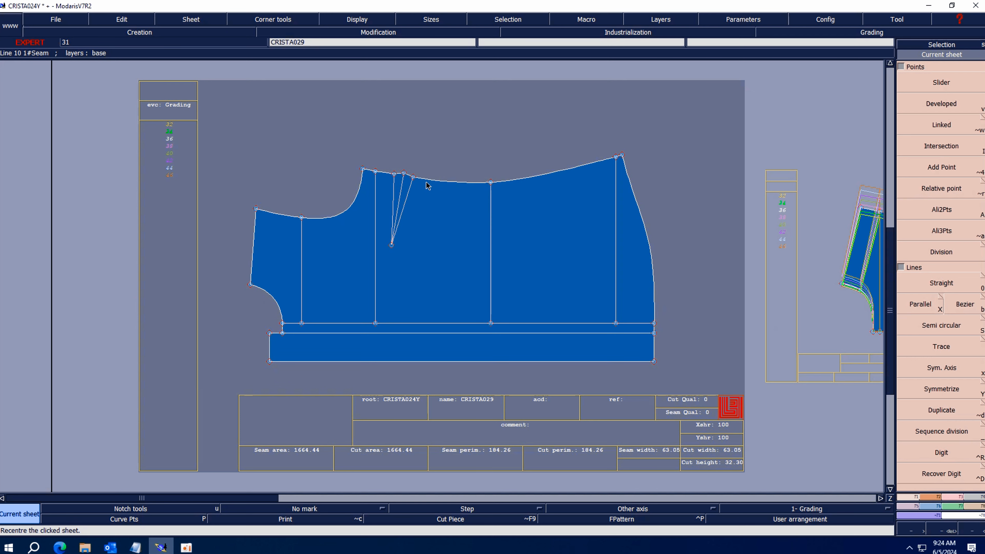
key(u)
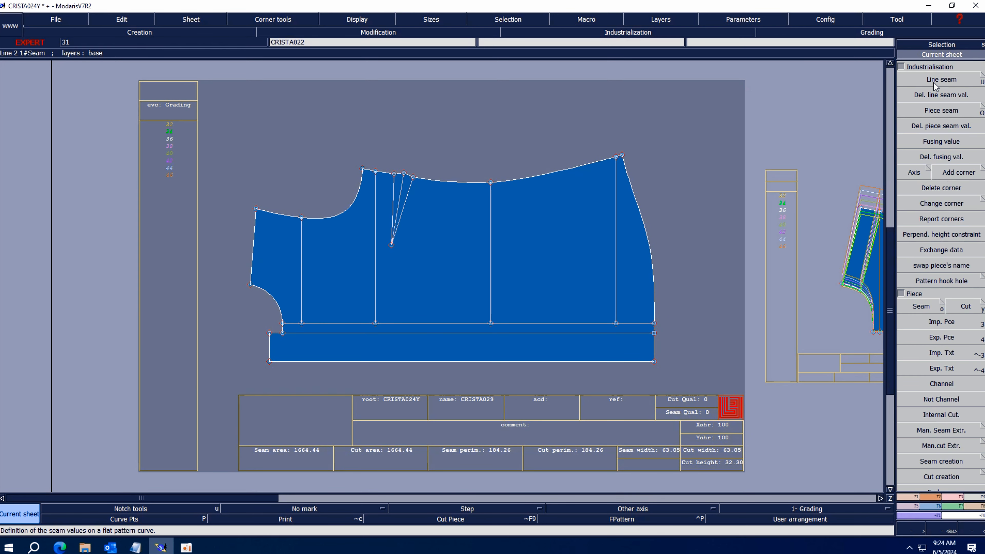
click(459, 178)
key(Return)
key(Return)
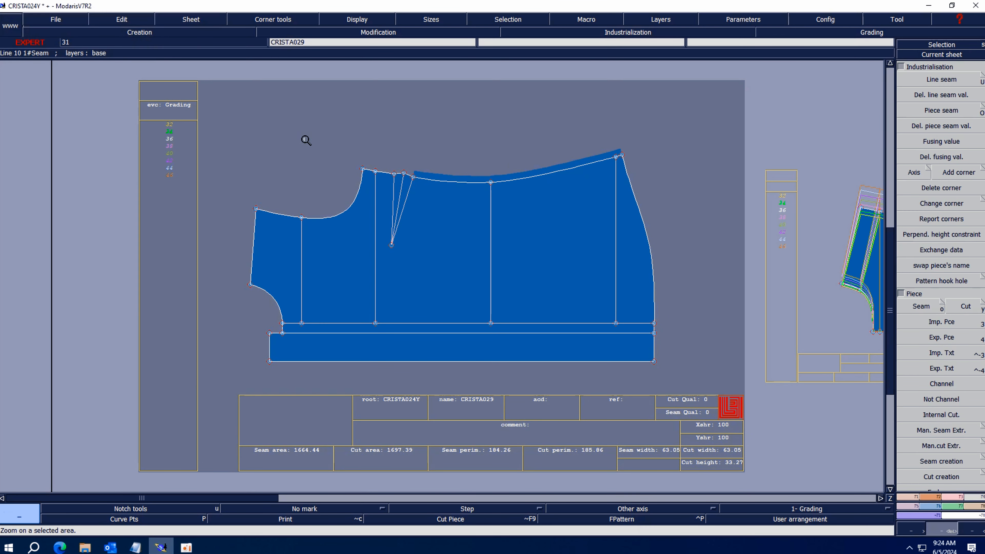
- Add a 1 cm seam allowance to the dart cap and the side seam section between the dart and the armhole
drag(305, 139, 492, 253)
click(941, 82)
click(432, 189)
key(Down)
key(Down)
key(Return)
click(390, 188)
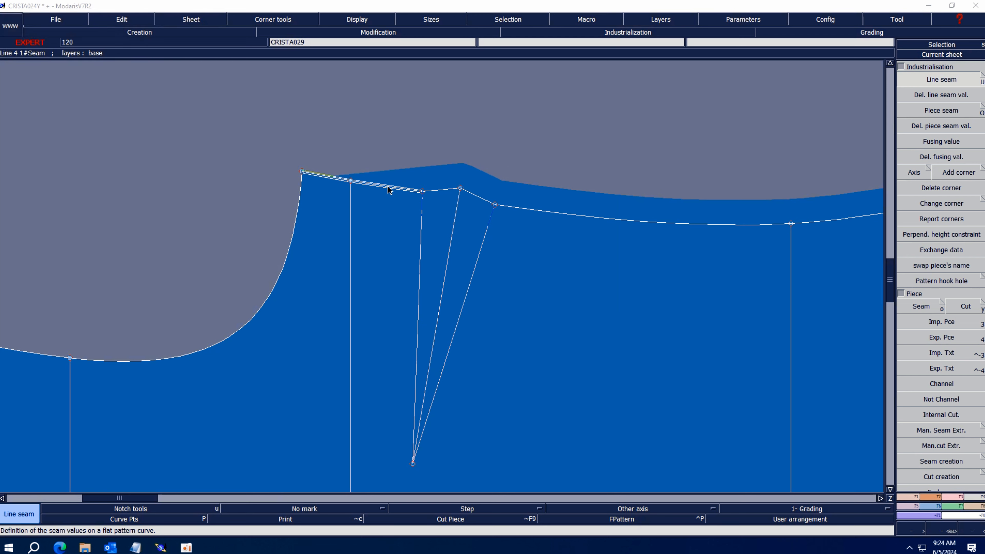
key(Down)
key(Down)
key(Return)
- Add a 1 cm seam allowance to the armhole and check the bodice in the Cut Piece display
click(299, 208)
key(Down)
key(Down)
key(Return)
click(450, 521)
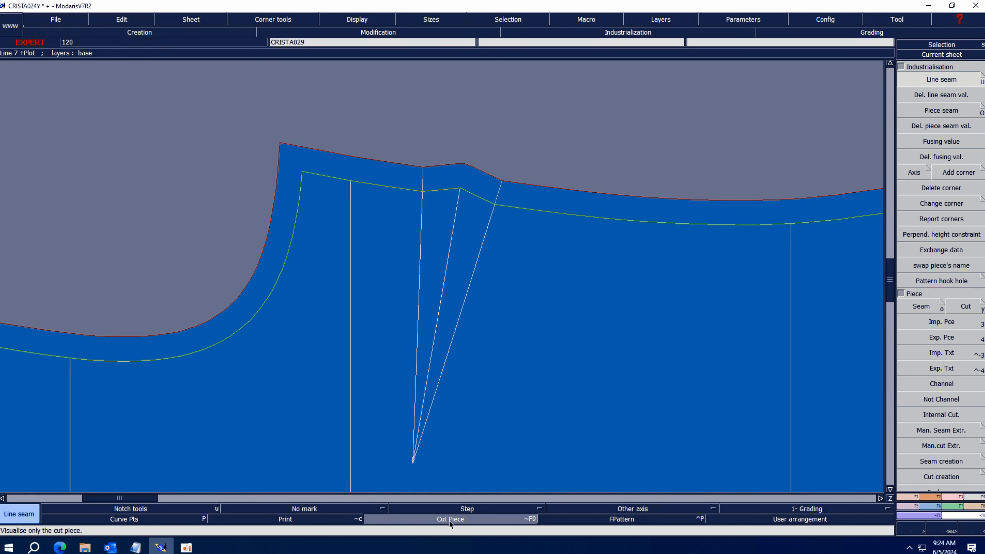
click(450, 520)
- Add a 1 cm seam allowance to the shoulder and a narrower one to the neckline
key(Home)
click(253, 247)
key(Return)
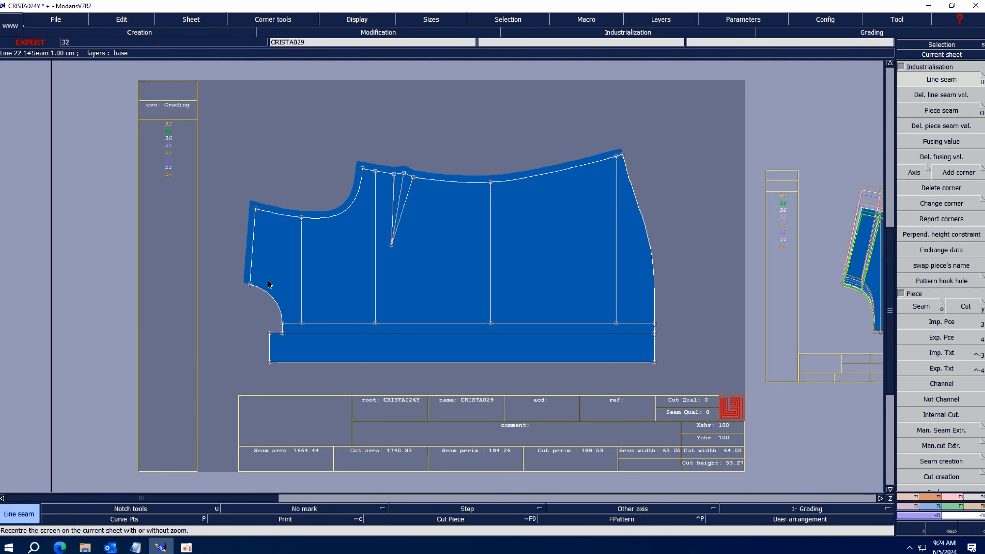
click(259, 298)
key(Down)
key(Return)
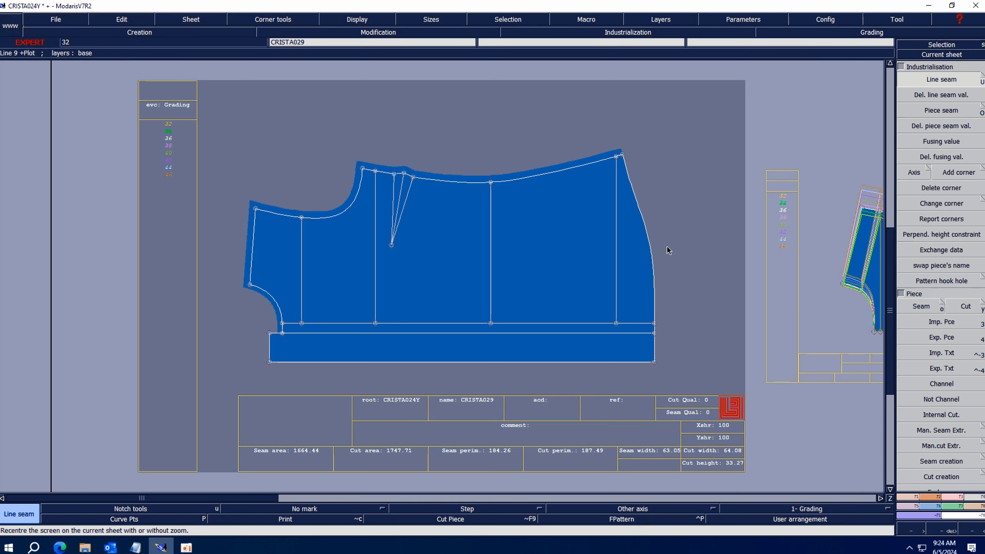
- Add a 1.5 cm seam allowance along the curved hem and the short hem edges of the front placket
click(653, 249)
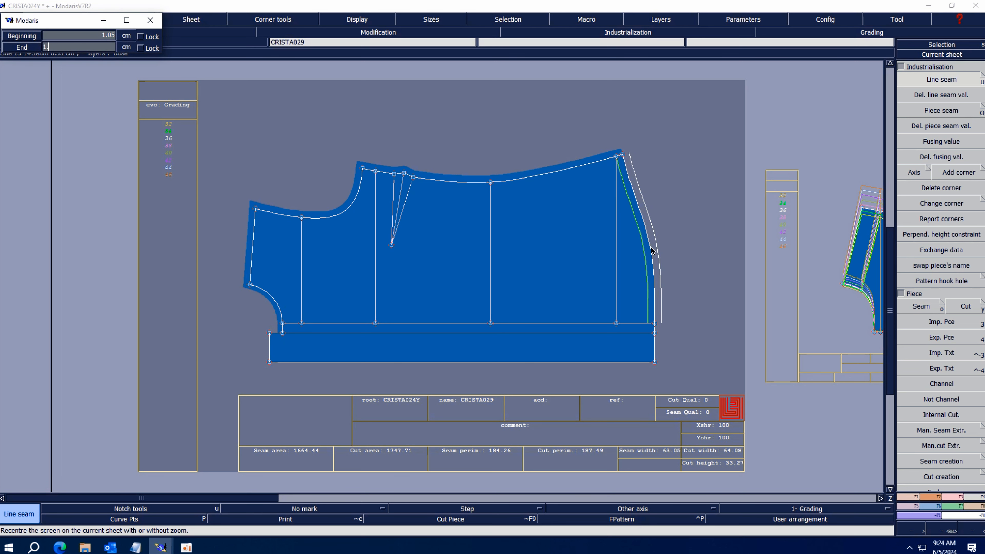
key(Return)
key(Return)
drag(602, 252, 724, 406)
click(960, 82)
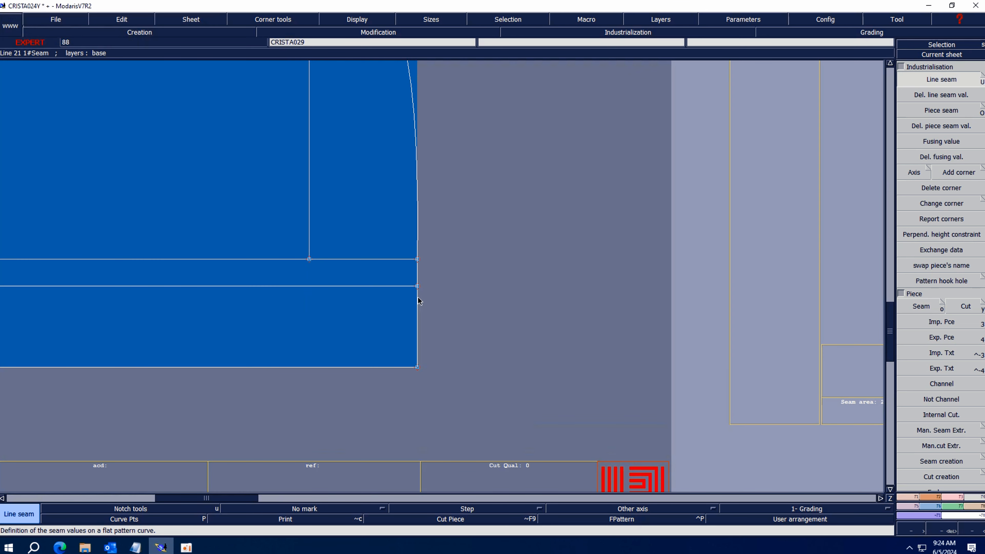
click(417, 300)
key(Down)
text(1.5)
key(Return)
click(418, 276)
key(Return)
- Set the front bodice sheet's comment to BOX PLACKET 1X1
key(Home)
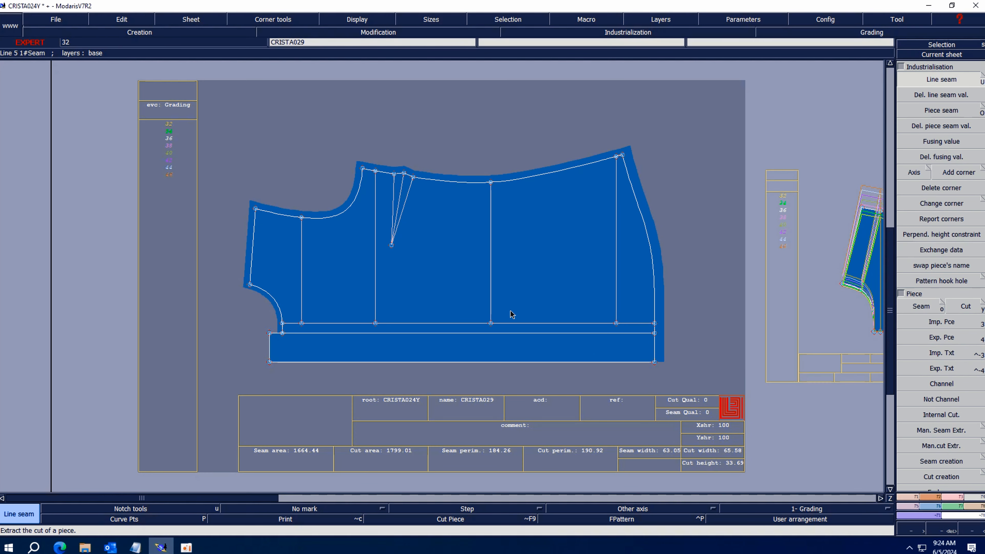
click(532, 427)
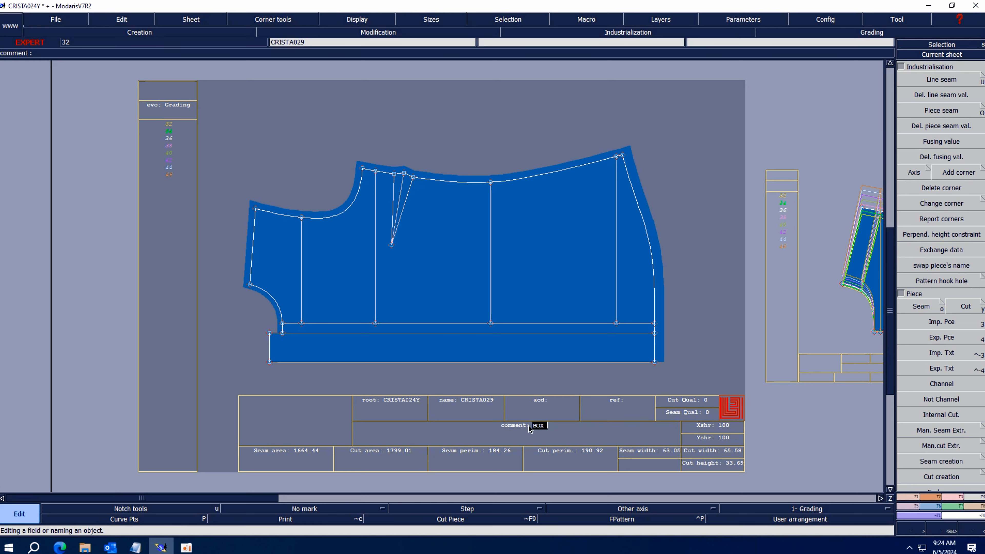
text(BOX PLACKET 1X1)
key(Return)
- Copy the front bodice to a new sheet, flip the copy with X Sym and rearrange all sheets on the desk
key(8)
key(ctrl+c)
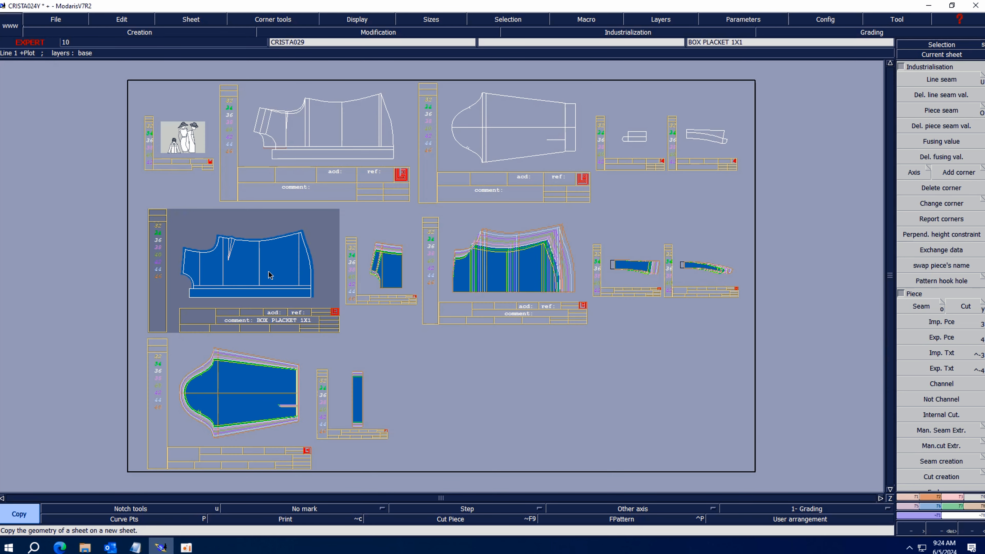
click(262, 271)
click(559, 424)
click(941, 54)
click(522, 418)
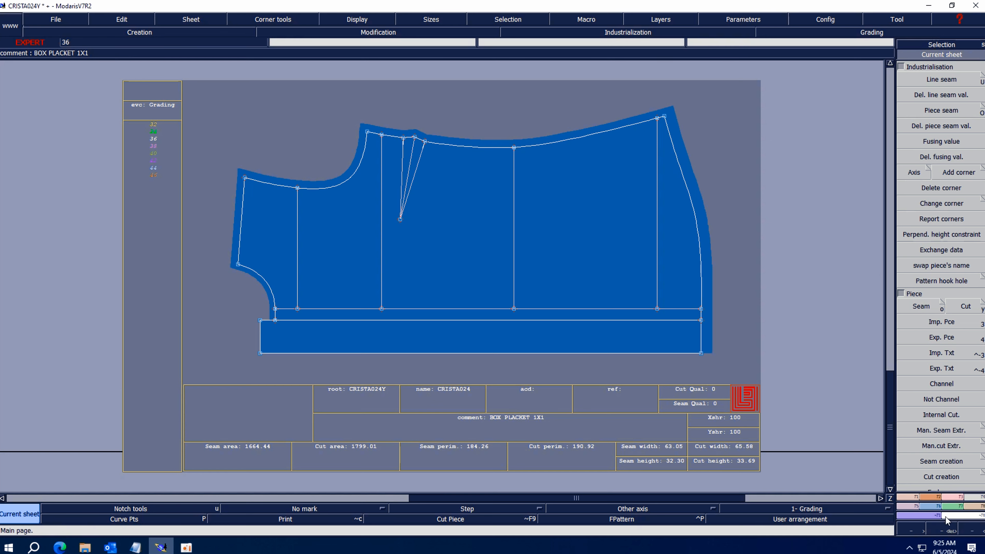
click(934, 497)
click(918, 260)
key(8)
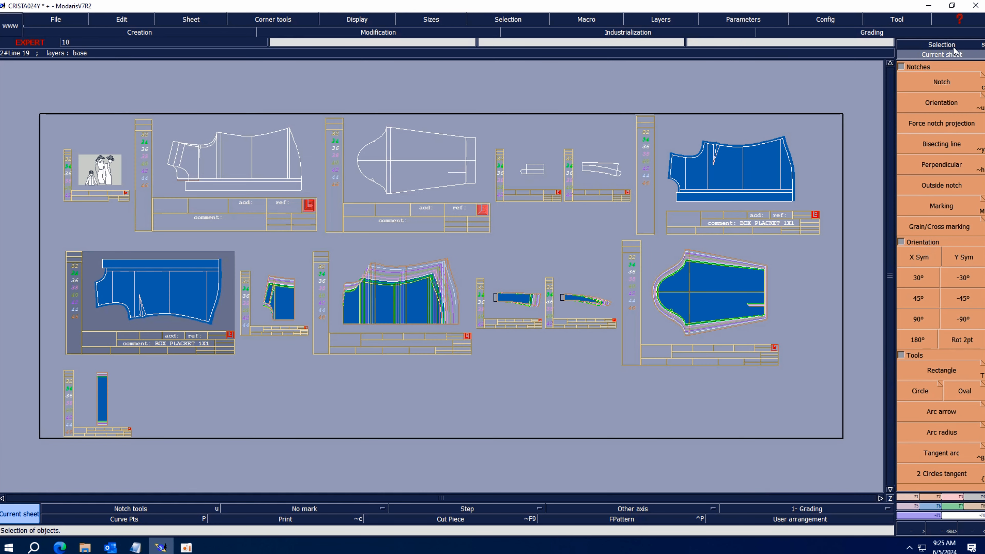
- Change the comment of the original, unflipped front bodice to BUTTON PLACKET 1X1
click(954, 51)
click(702, 198)
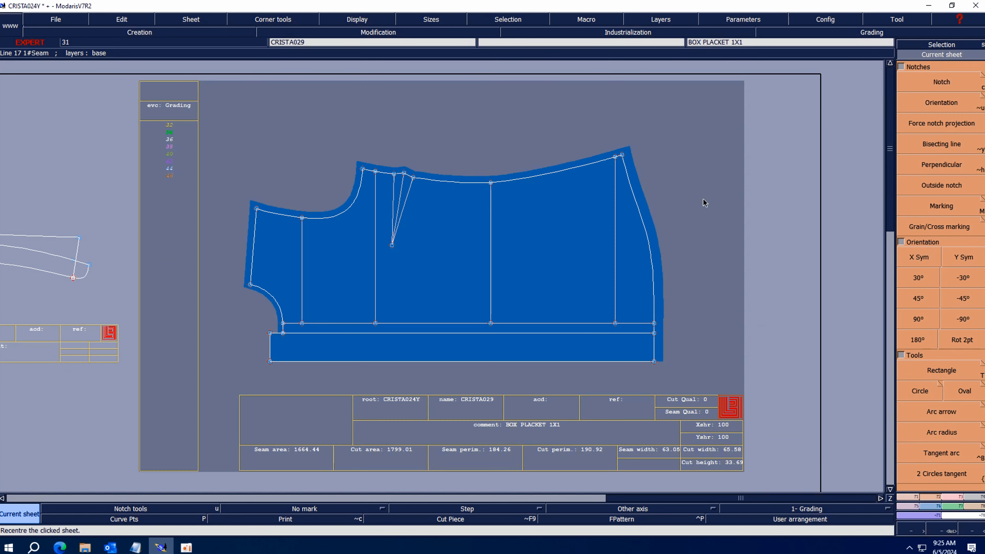
click(512, 427)
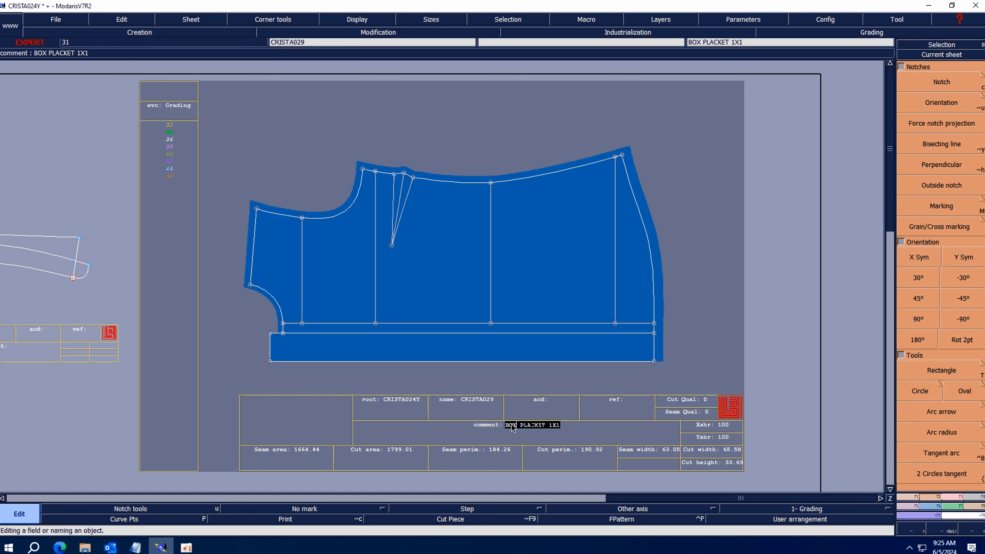
key(BackSpace)
key(BackSpace)
key(BackSpace)
key(BackSpace)
text(BUTTON)
key(Return)
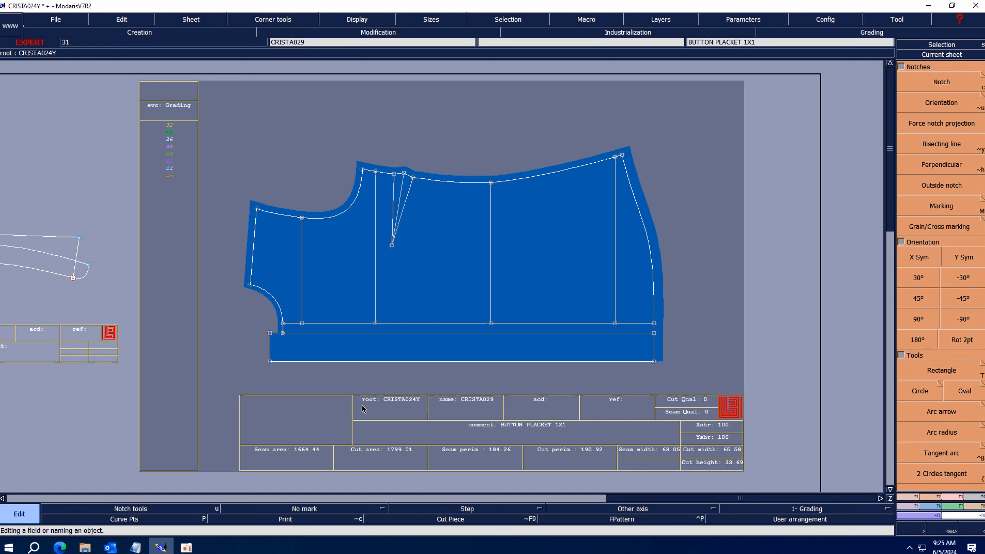
- Move the box placket and button placket front sheets out of the rows, side by side below the sleeve piece
key(Delete)
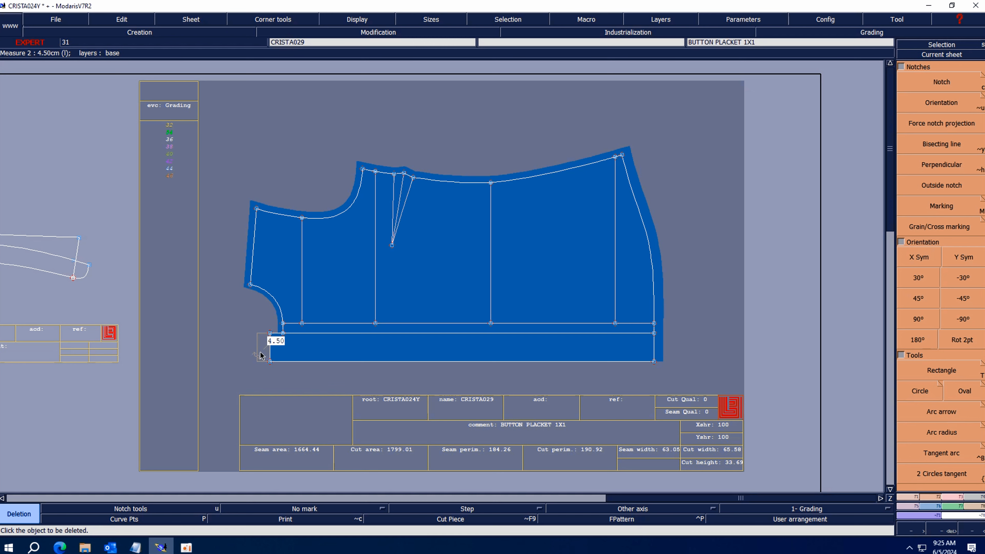
key(8)
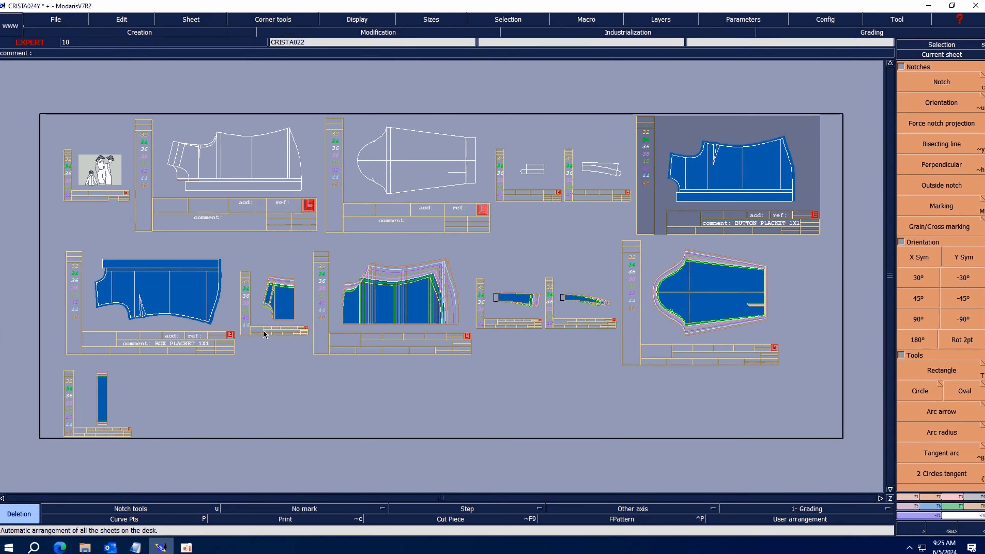
key(q)
drag(156, 303, 589, 408)
drag(751, 187, 779, 417)
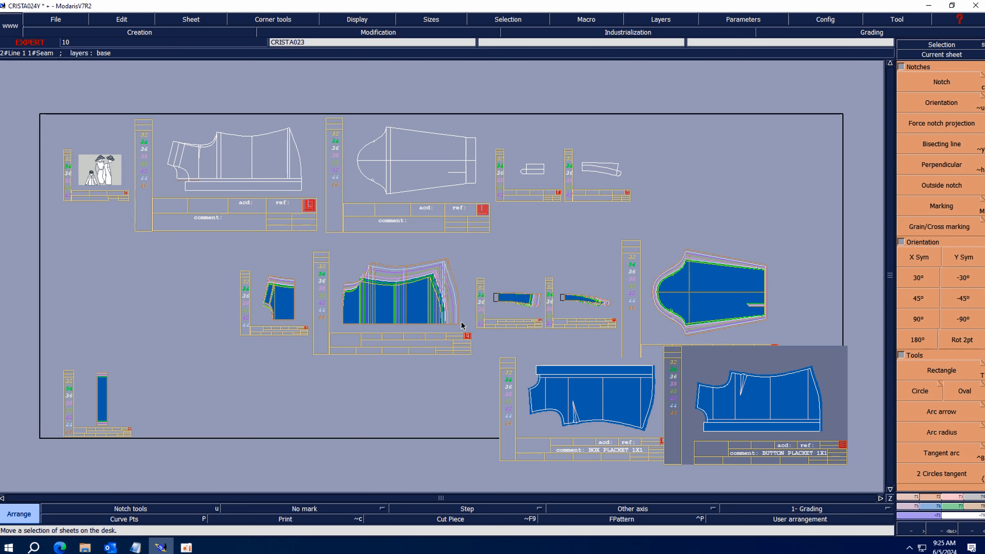
- Show the half back piece without its graded sizes and add a 1 cm seam allowance to its side seam and armhole
click(939, 56)
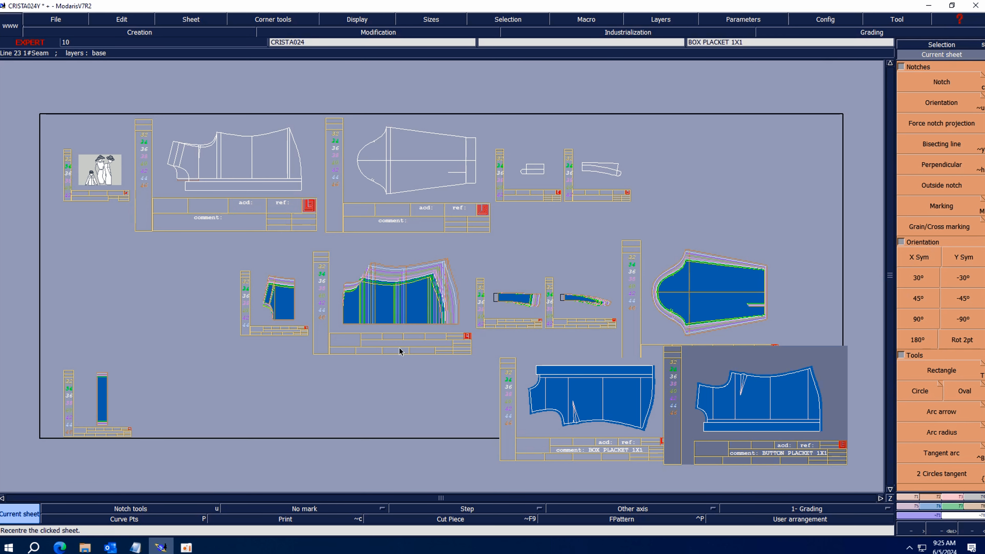
click(426, 325)
key(F12)
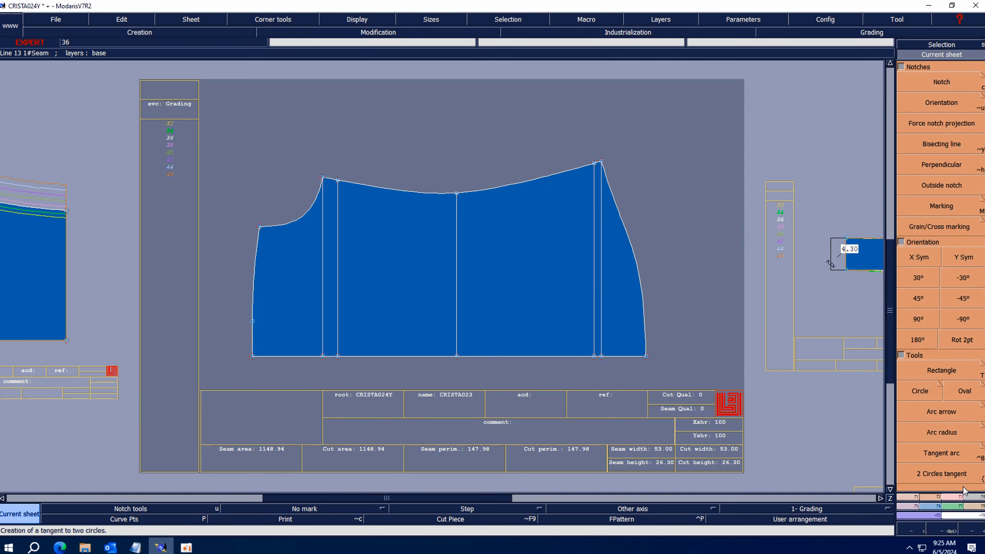
key(shift+u)
click(493, 187)
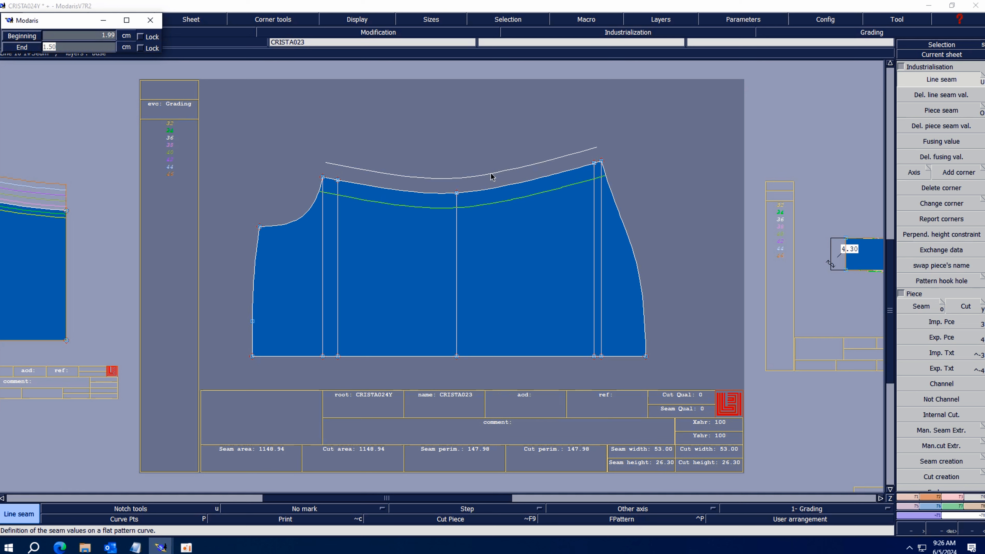
text(1)
key(Return)
click(303, 214)
key(Down)
key(Return)
- Add a 1 cm seam allowance to both sections of the back's yoke seam and 1.5 cm to its curved hem
click(254, 267)
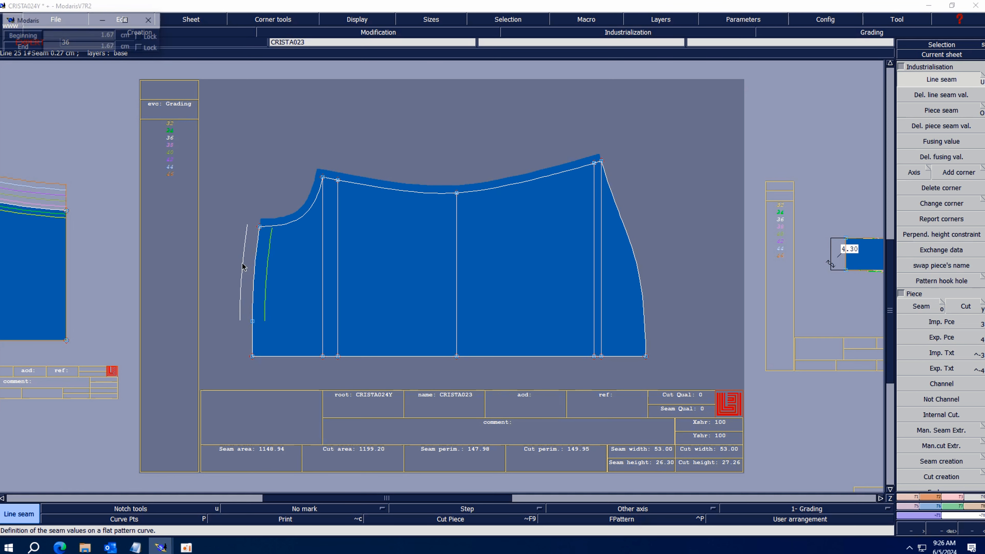
key(Down)
key(Return)
click(253, 337)
key(Down)
key(Return)
click(638, 279)
key(Down)
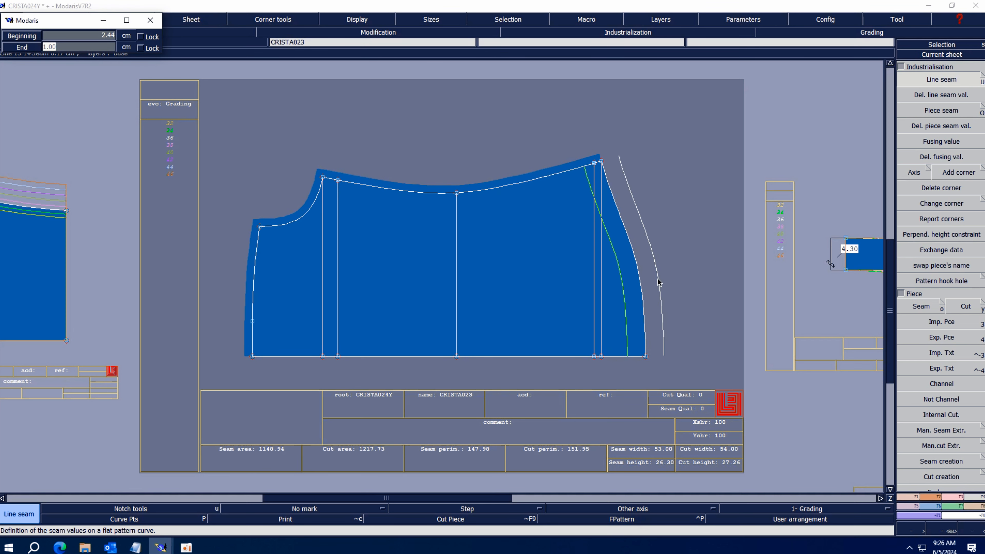
key(Return)
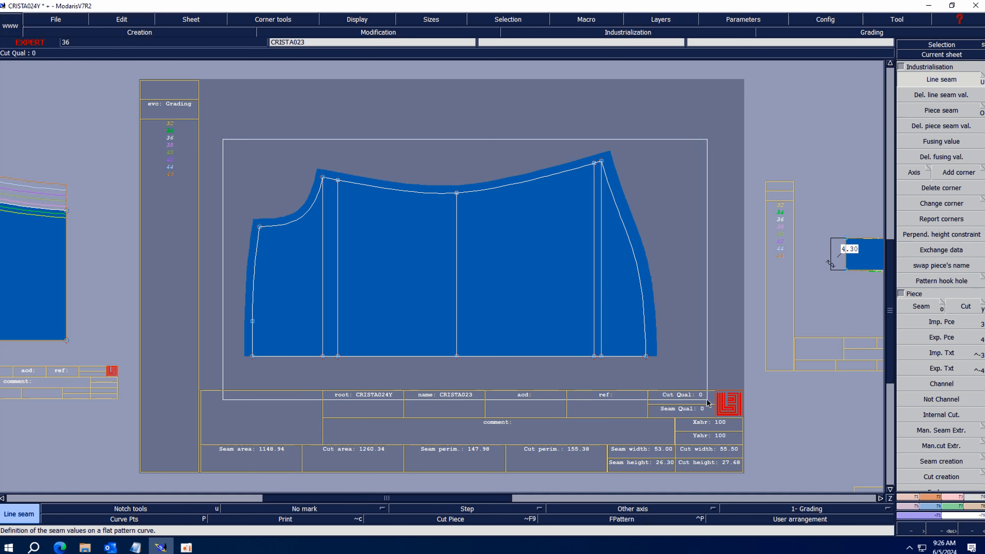
- Delete the back's internal lines running from the underarm corner and from the side seam's hem corner
key(Delete)
click(591, 267)
key(ctrl+z)
click(601, 274)
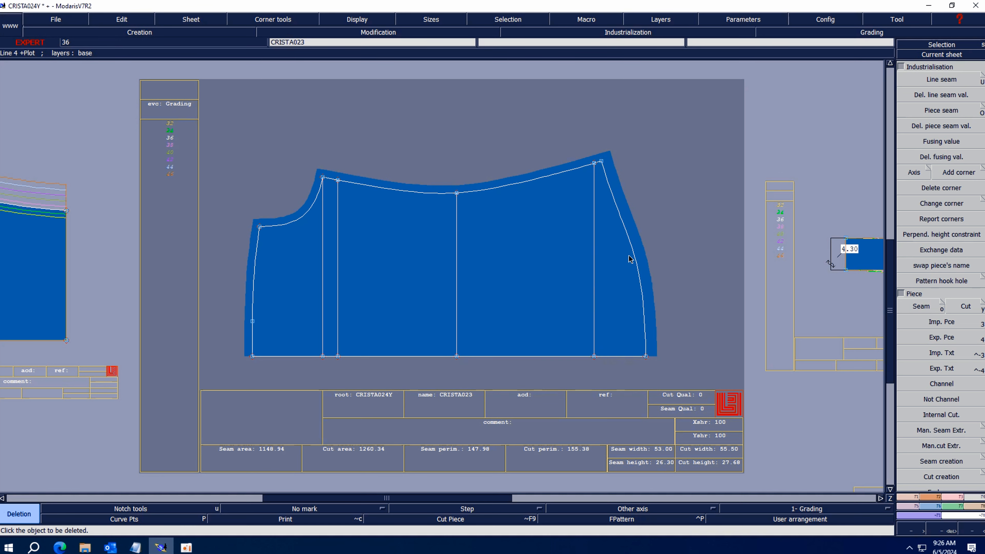
click(322, 248)
- Create the full back piece by mirroring the half back across its straight centre line with Sym2Pts
key(F5)
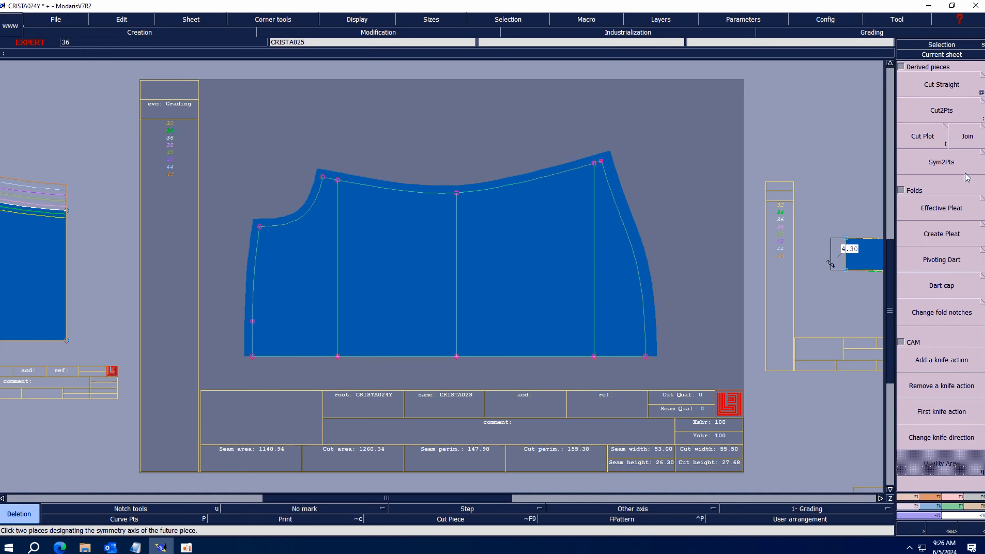
click(964, 172)
click(252, 357)
click(646, 356)
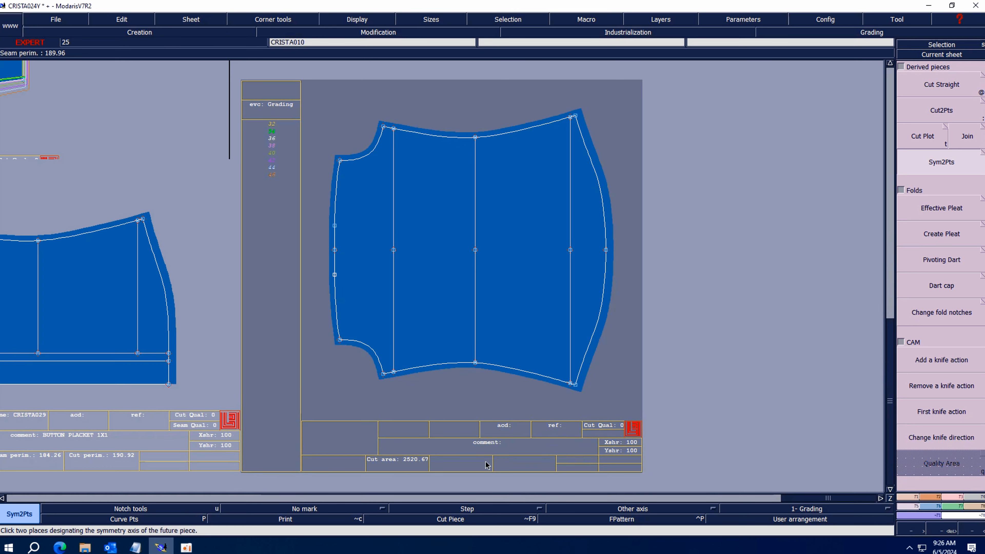
- Set the full back piece's comment to BACK 1X1 and rearrange the sheets on the desk
click(504, 443)
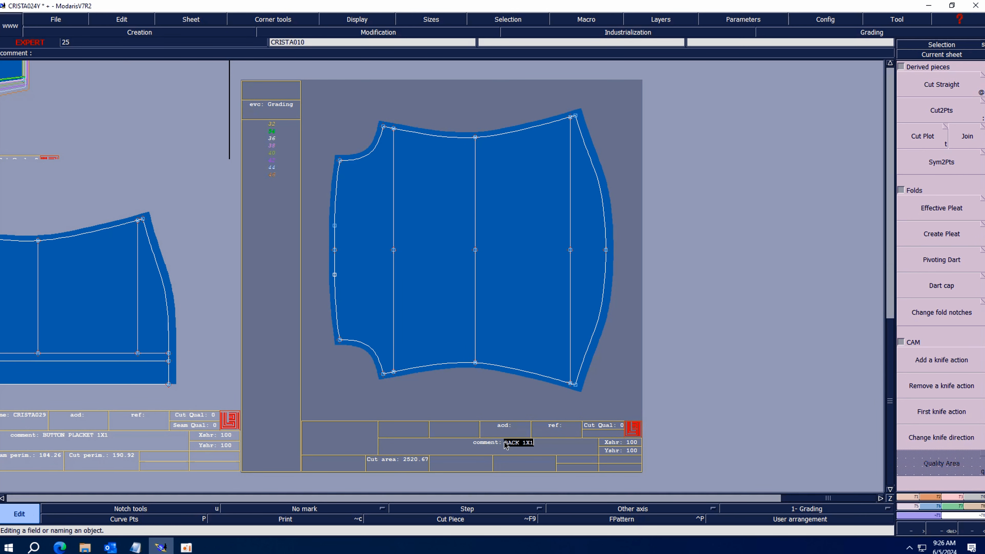
key(Return)
key(j)
- Show the half yoke without its graded sizes and add a 1 cm seam allowance to both sections of its armhole edge
click(948, 54)
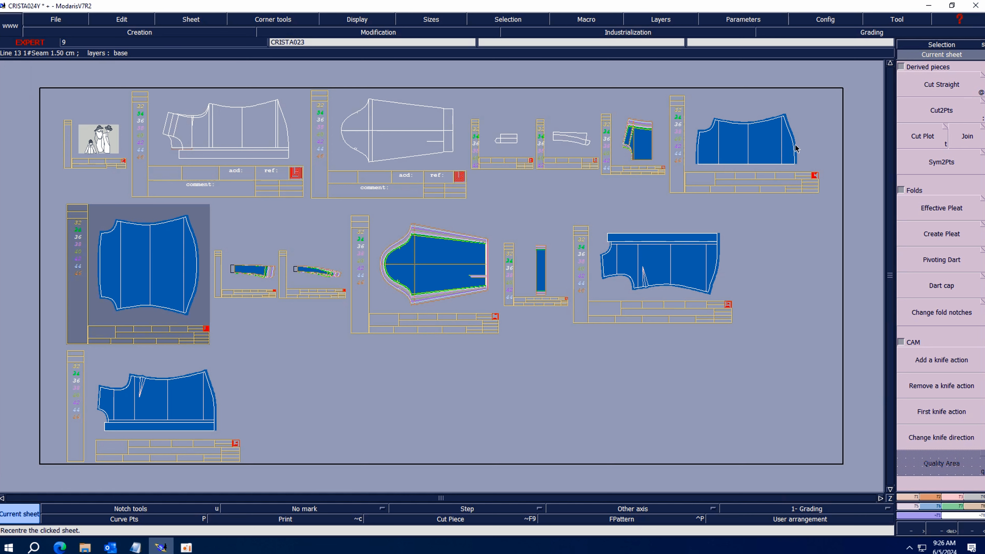
click(636, 142)
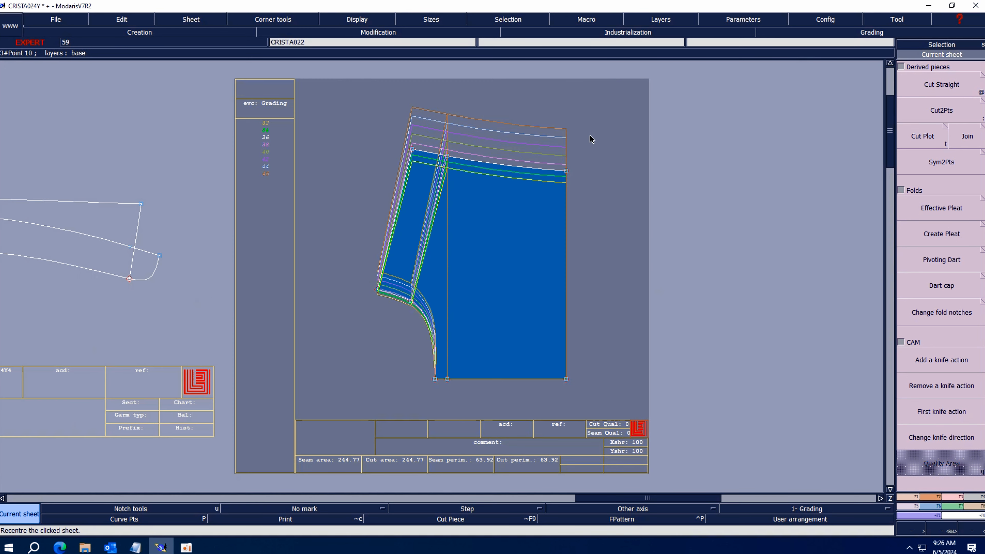
key(F9)
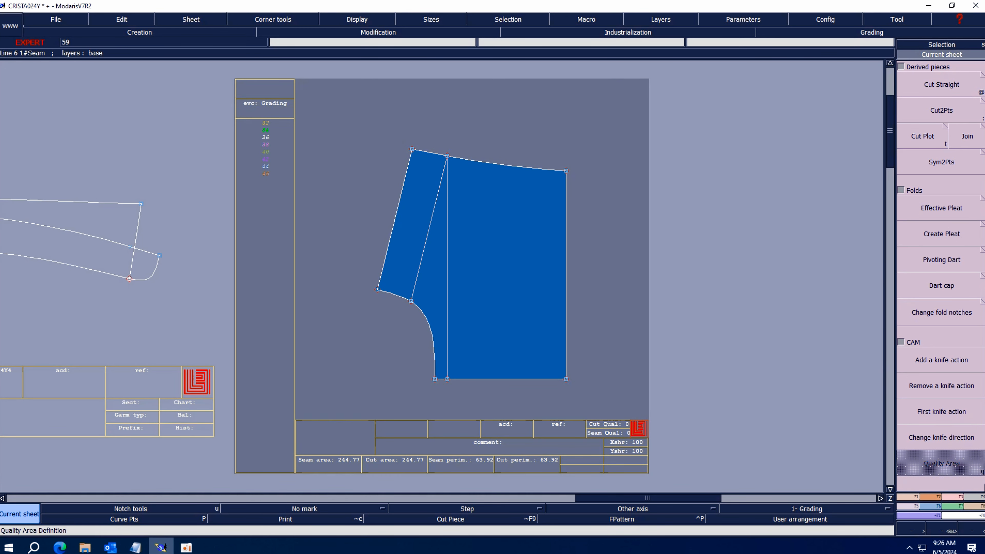
key(F4)
key(u)
click(522, 165)
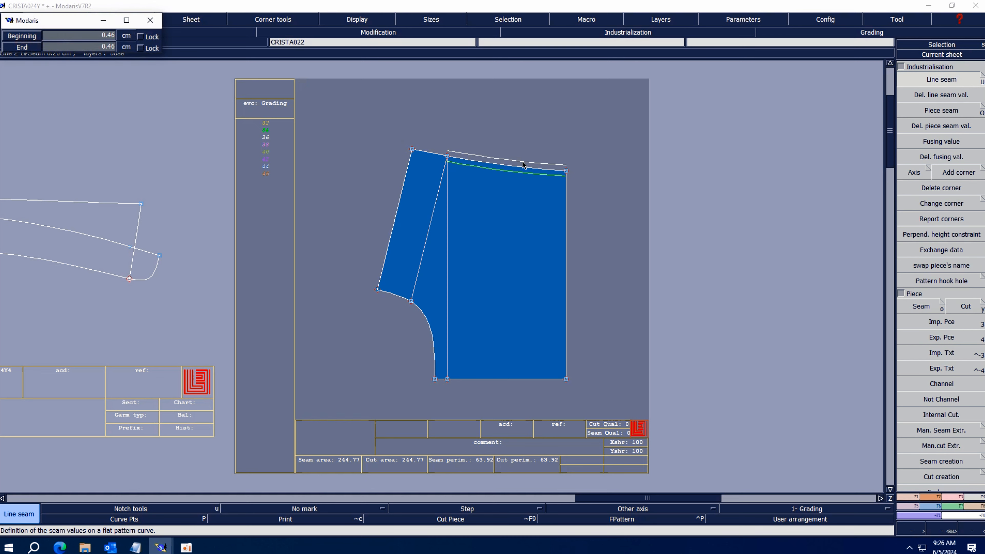
key(Down)
key(Down)
text(1)
key(Return)
click(432, 149)
key(Down)
key(Down)
text(1)
key(Return)
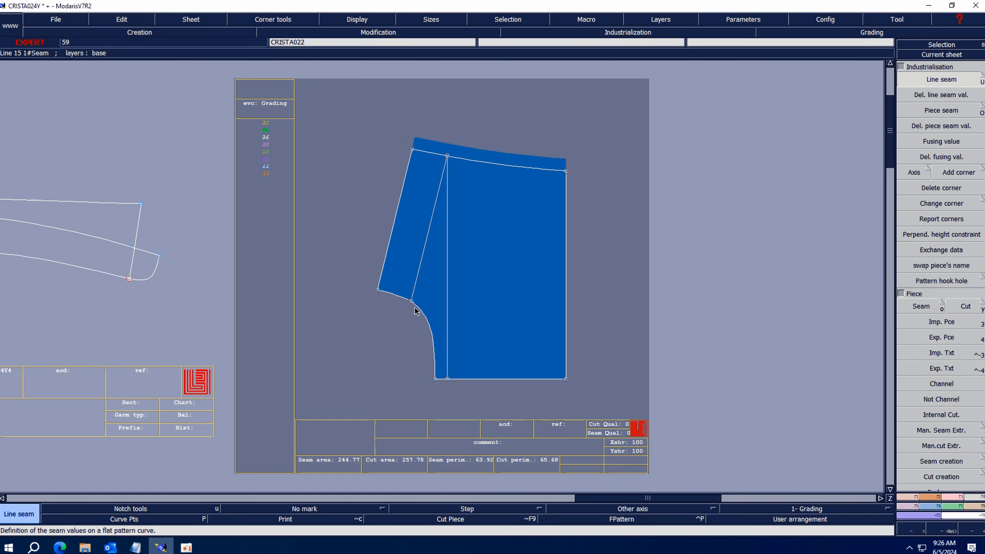
- Add a 0.7 cm seam allowance to the half yoke's curved neckline
click(413, 312)
text(.7)
key(Return)
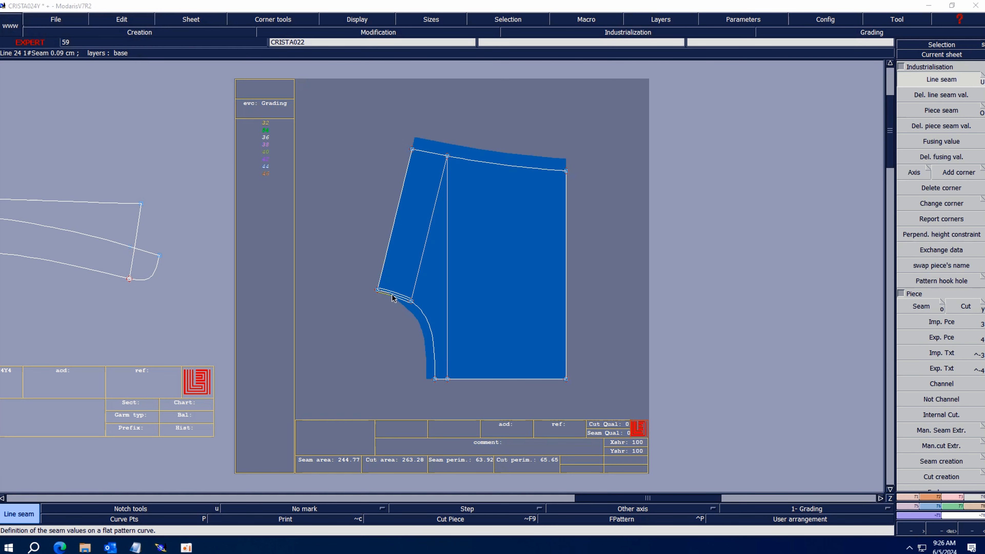
- Add a 1 cm seam allowance to the half yoke's slanted front seam and straight back seam
click(371, 266)
key(Return)
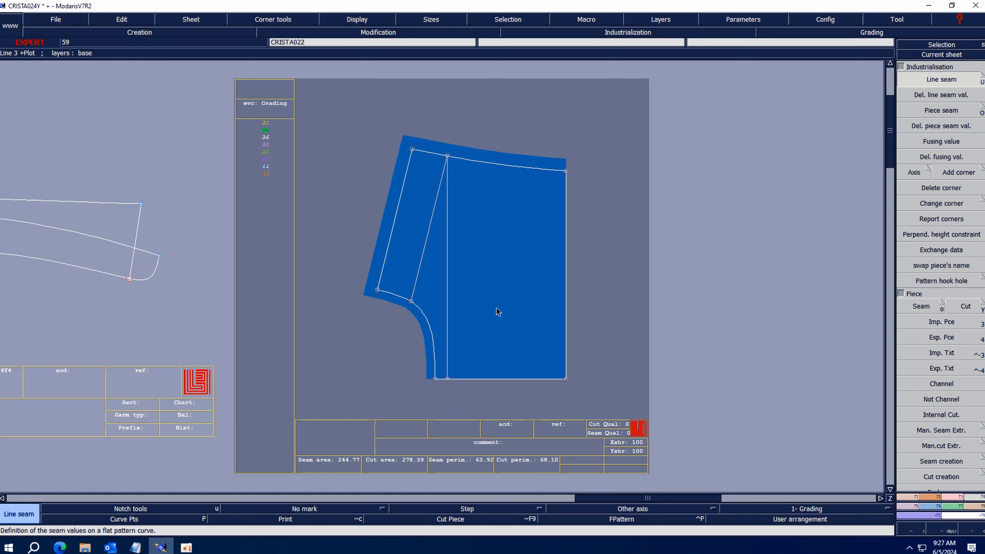
click(567, 294)
key(Return)
- Select the whole half yoke and mirror it across its centre back line with Sym2Pts to create the full yoke
drag(351, 109, 694, 408)
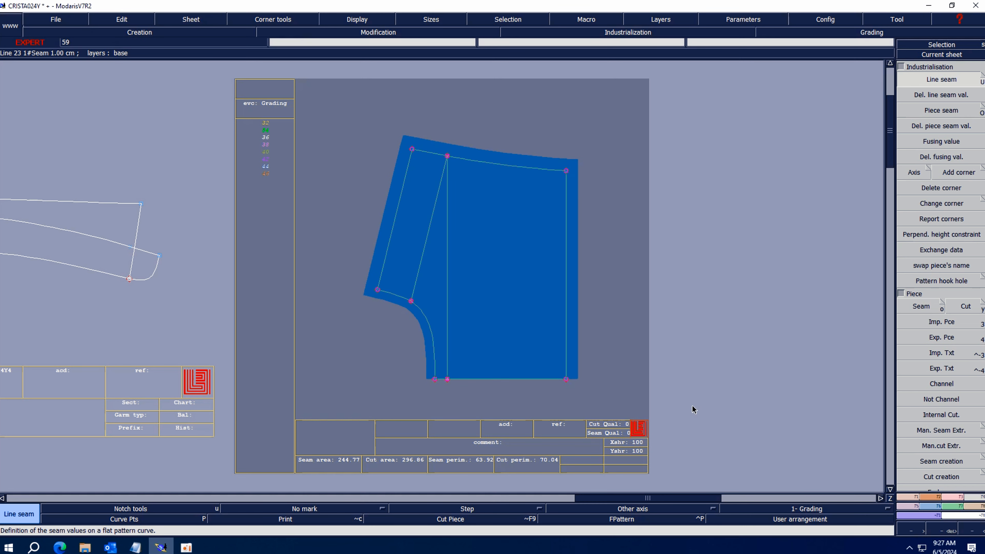
click(975, 504)
click(942, 161)
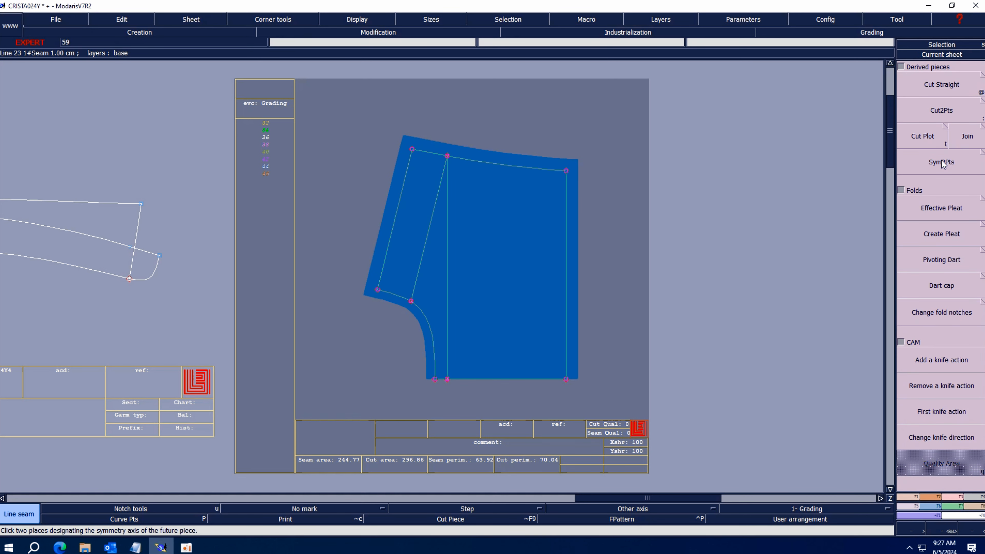
click(434, 380)
click(566, 379)
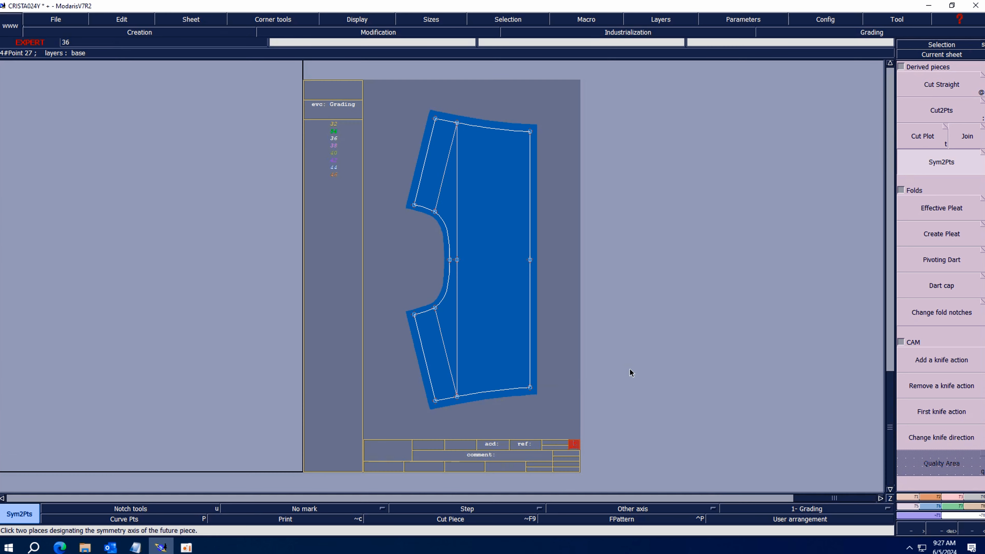
- Rotate the full yoke by 90° and draw a horizontal Grain line axis 'DF' across its lower area
click(933, 498)
click(966, 321)
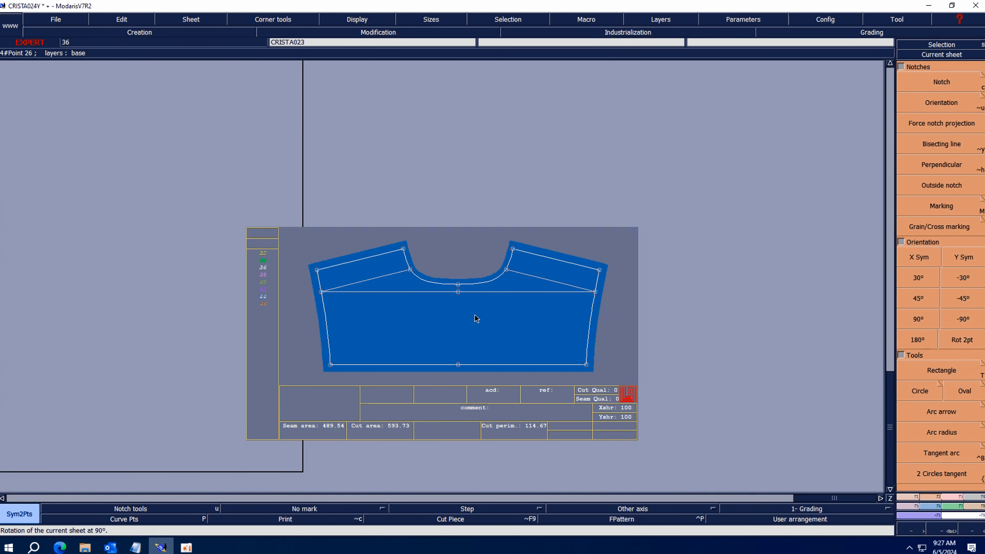
click(629, 511)
click(634, 471)
click(391, 324)
click(475, 330)
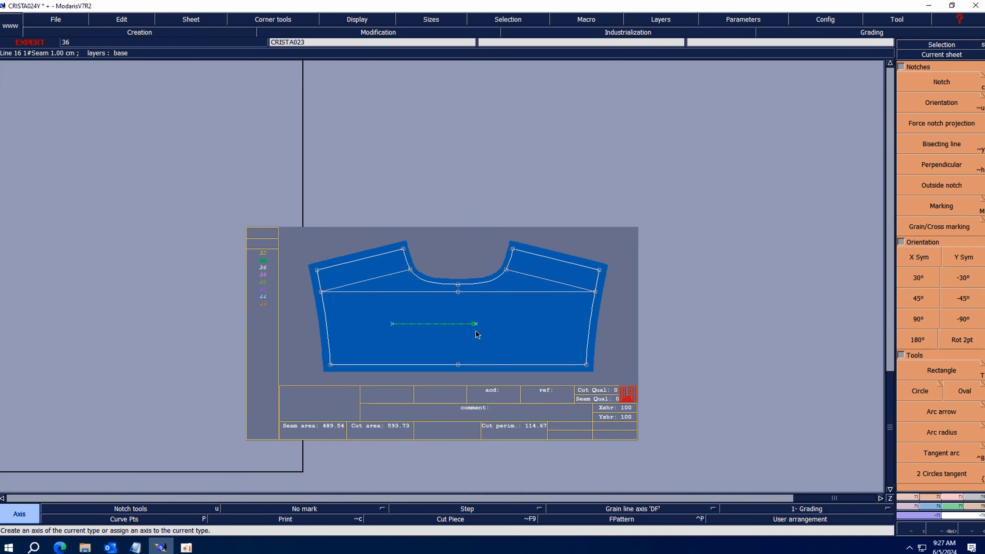
- Rearrange the sheets on the desk and delete the original half yoke sheet
key(j)
key(s)
key(Delete)
click(681, 130)
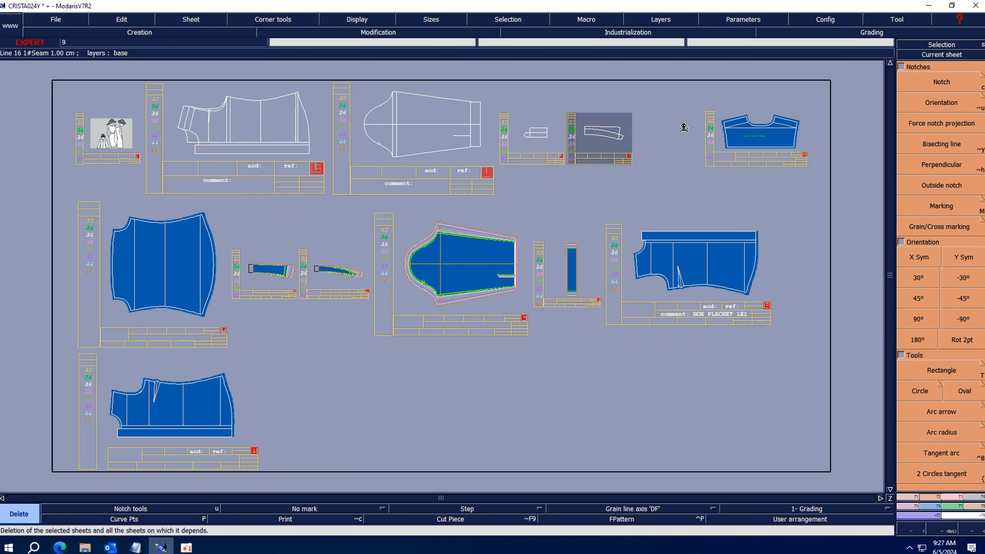
key(s)
click(930, 55)
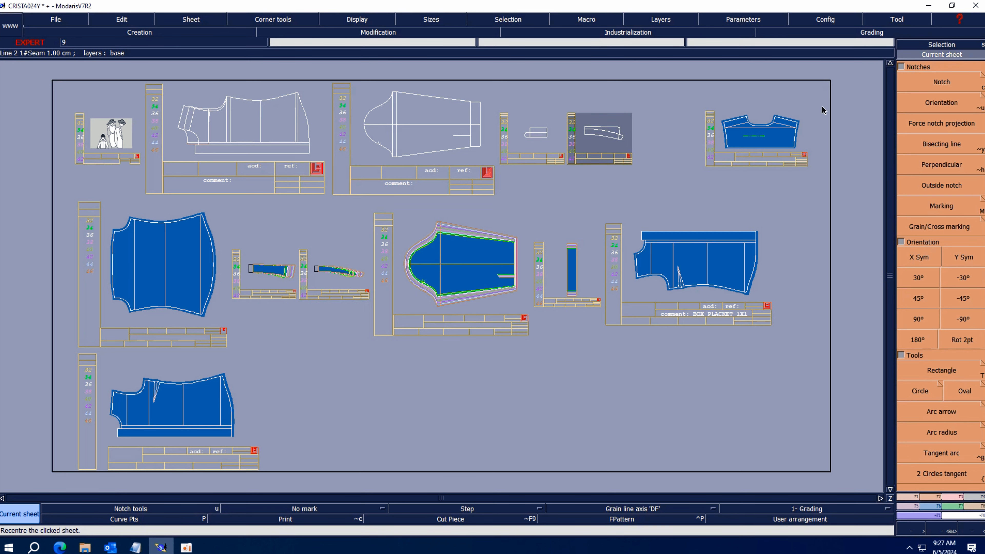
- Set the full yoke's comment to BACK YOKE 1X1 and rearrange the sheets on the desk
click(780, 142)
click(519, 409)
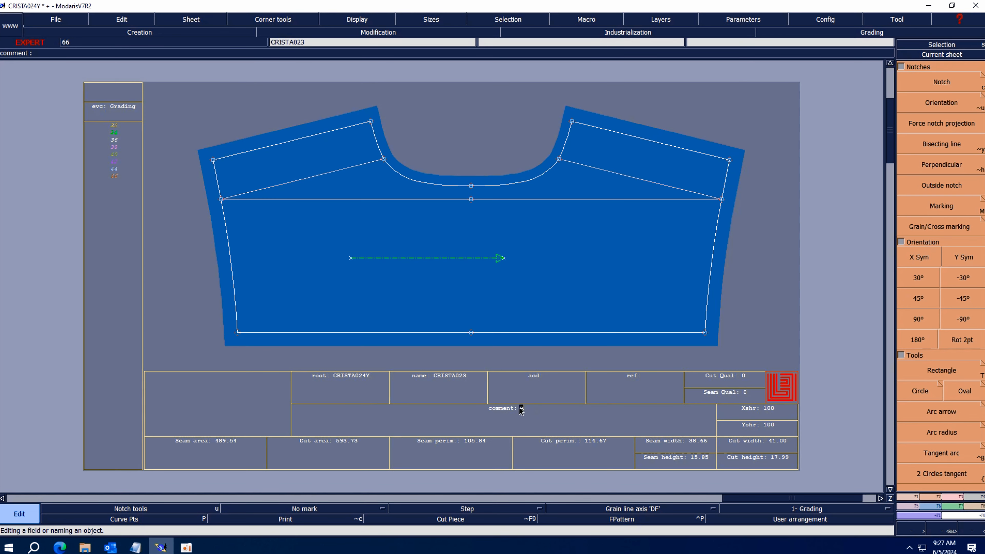
text(BACK YOKE 1X1)
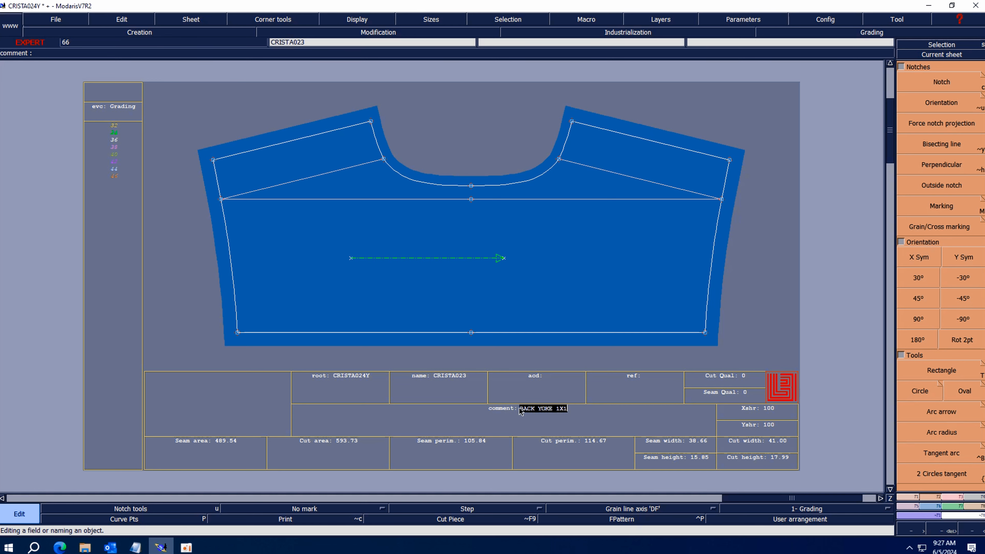
key(Return)
key(j)
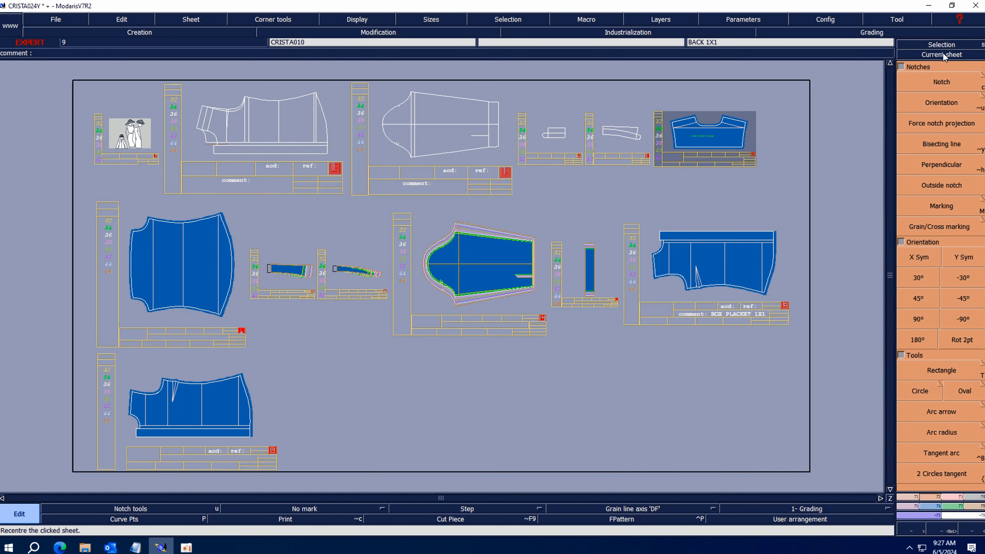
- Make the narrow rectangular cuff sheet current, rotate it by 90° and hide its graded sizes
click(942, 56)
click(593, 266)
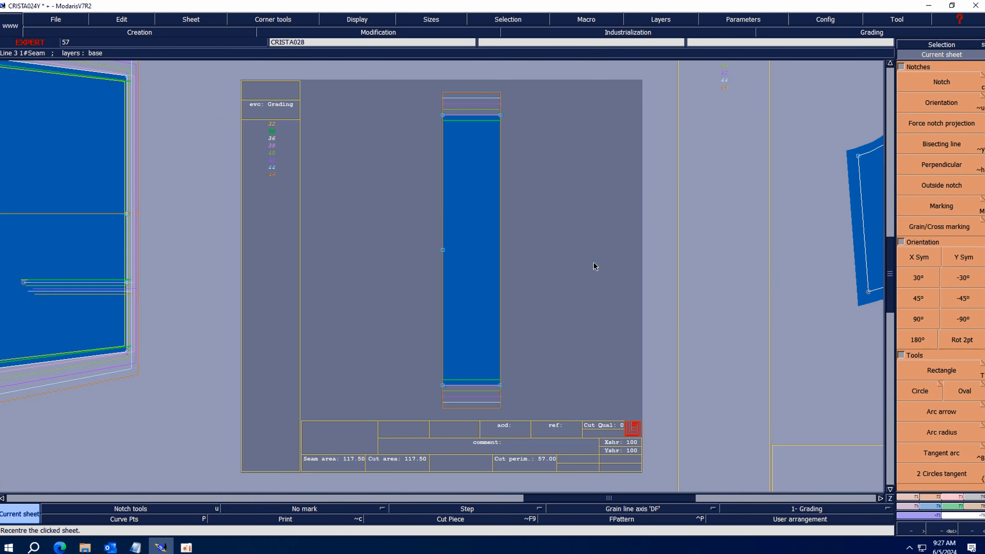
click(917, 318)
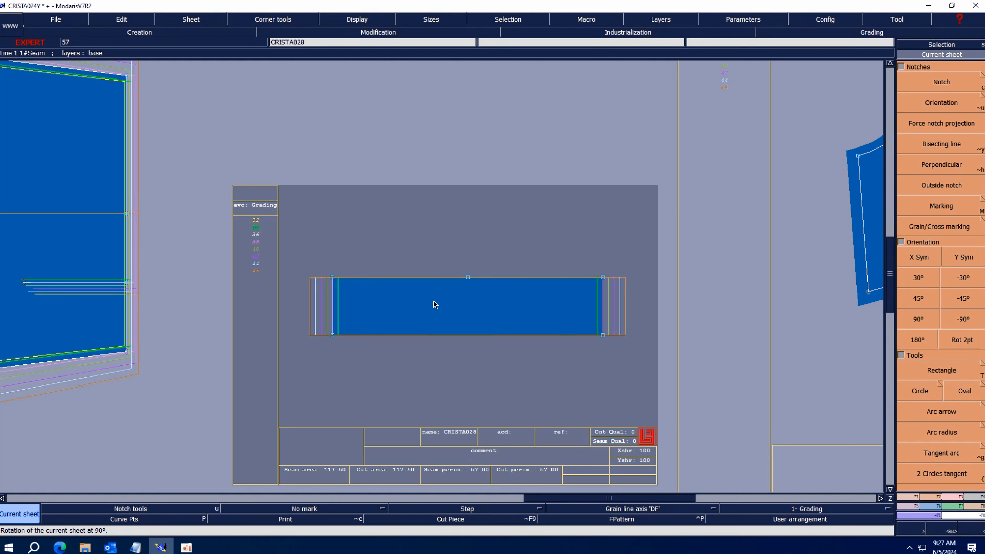
key(F10)
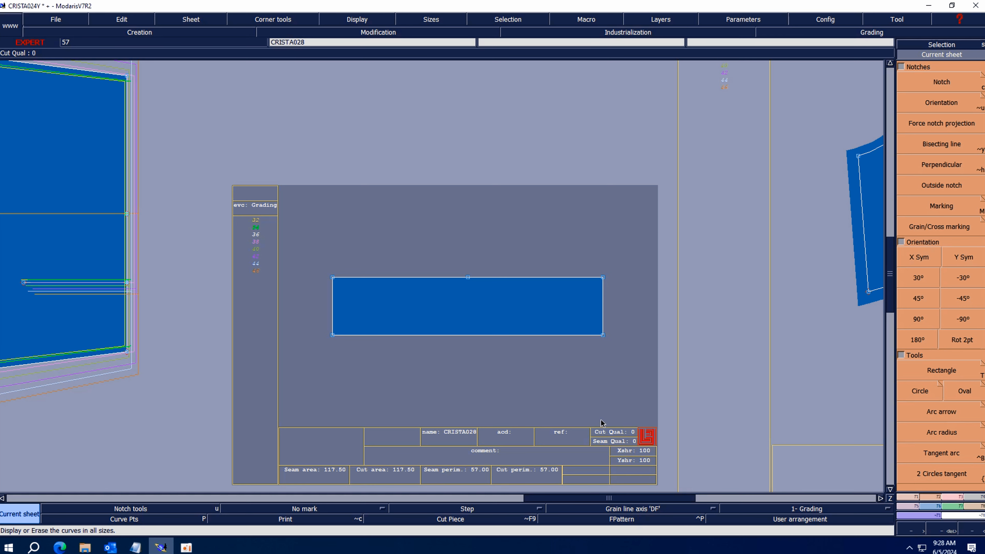
- Round the cuff rectangle's two lower corners with tangent arcs of equal radius
click(378, 32)
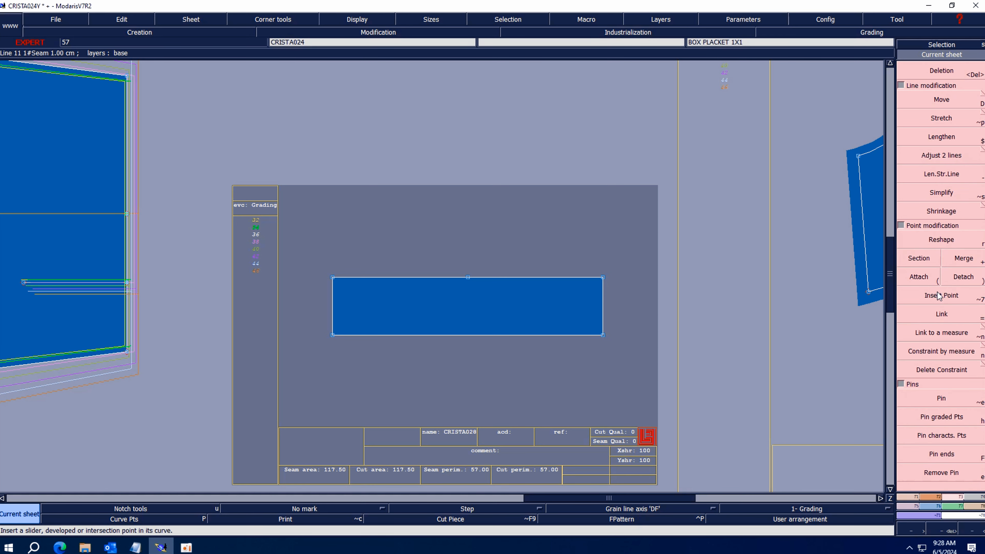
click(972, 500)
click(933, 498)
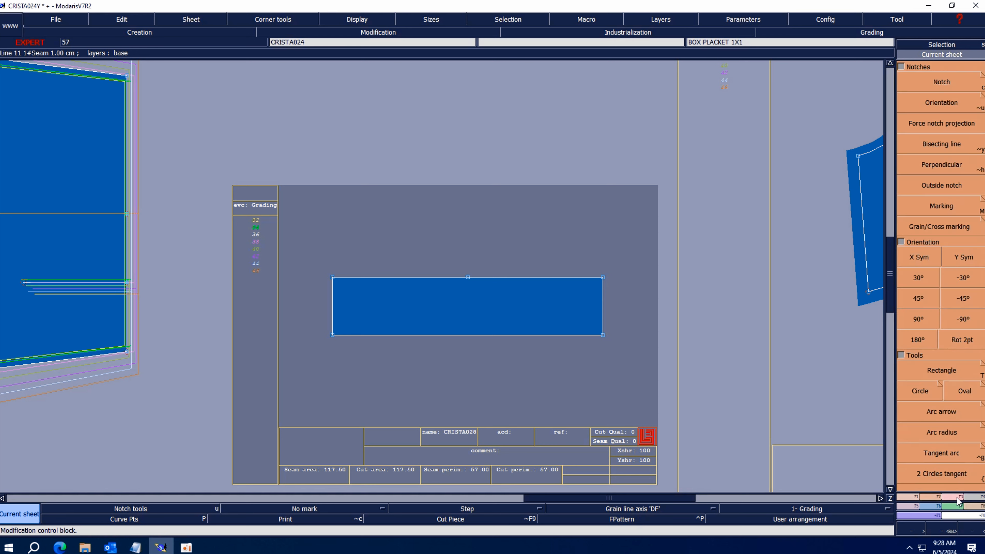
click(932, 456)
click(601, 334)
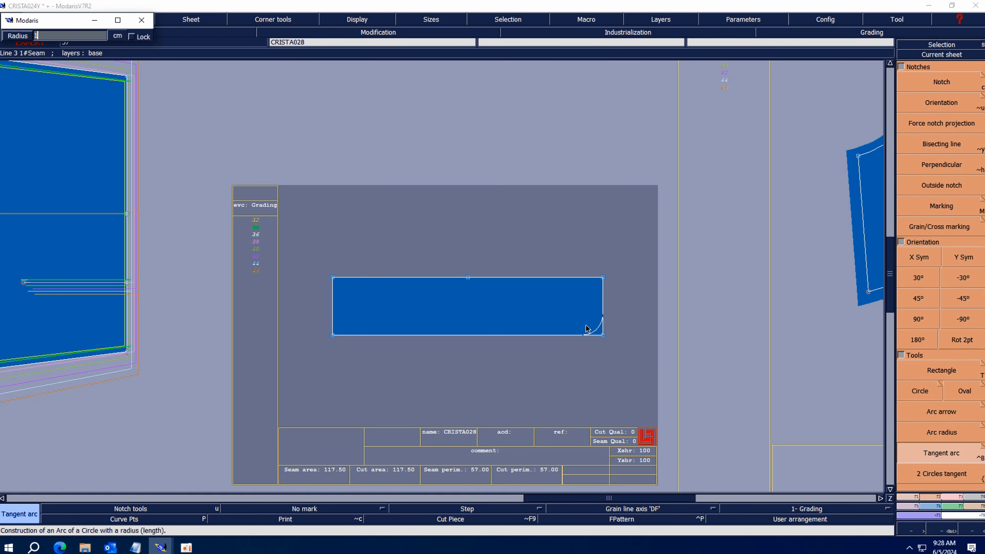
key(Return)
click(332, 334)
key(Return)
click(347, 335)
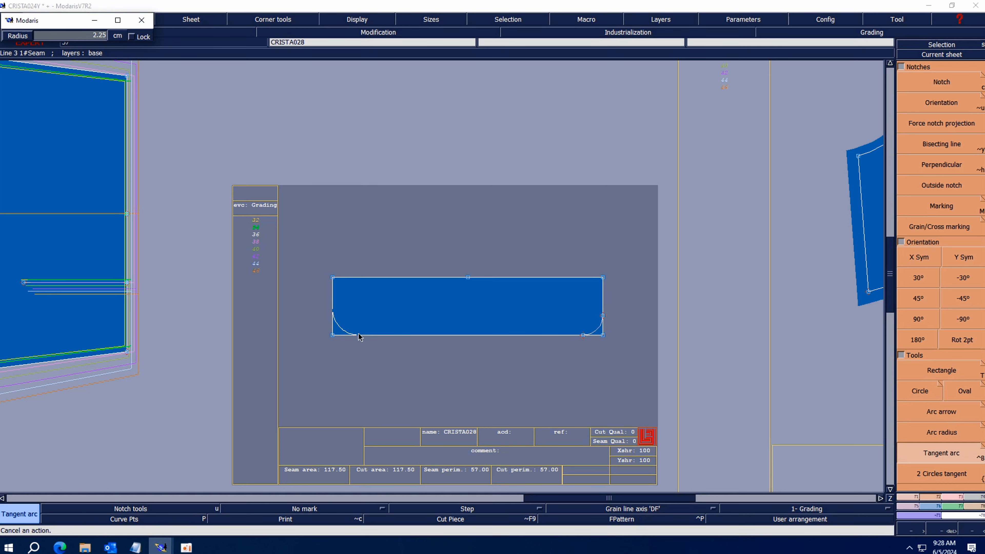
key(Return)
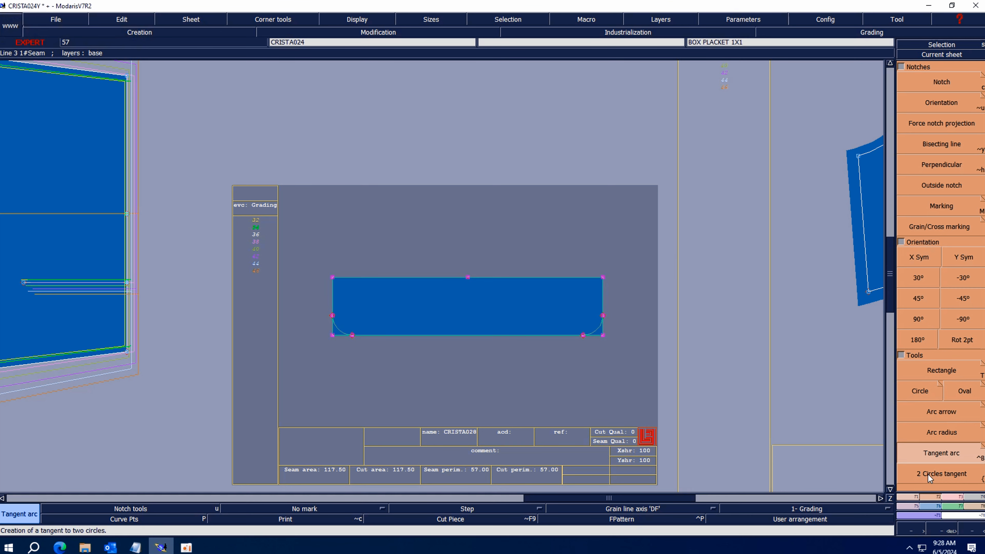
- Extract the area inside the rounded cuff outline as a new piece with Seam and rearrange the sheets
click(978, 497)
click(920, 306)
click(528, 317)
right_click(527, 318)
key(8)
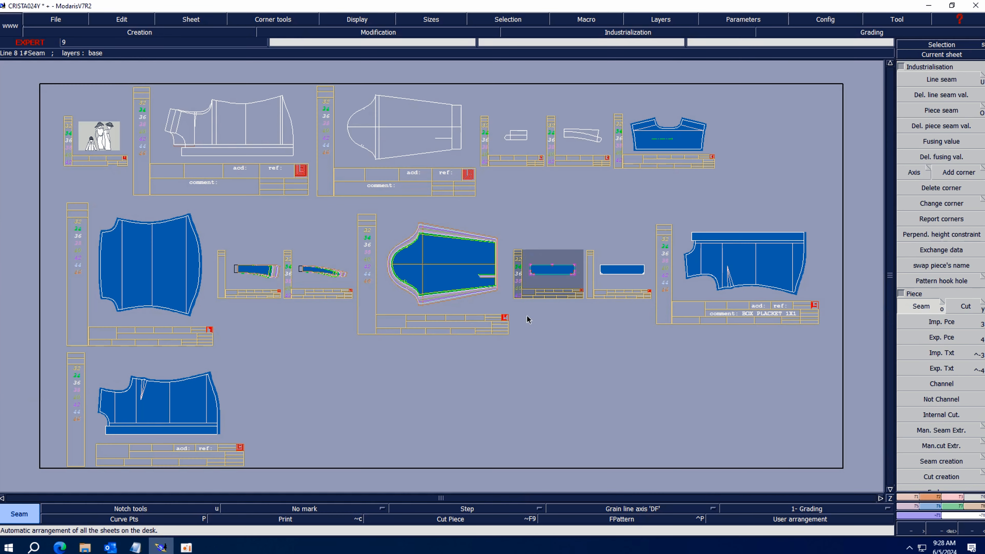
- Delete the original rectangular cuff sheet and make the extracted rounded cuff the current sheet
key(s)
key(Delete)
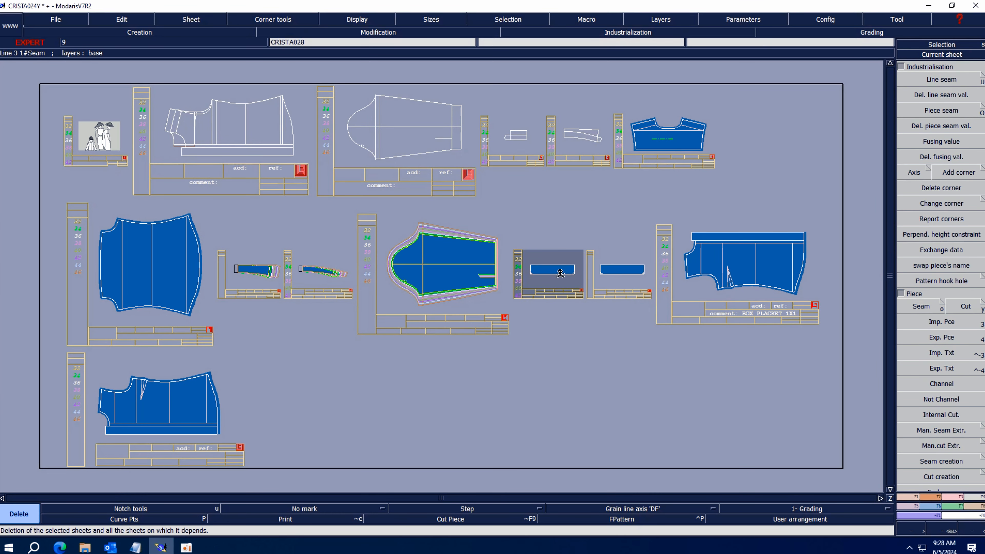
click(551, 276)
click(955, 57)
click(603, 281)
key(Delete)
key(Return)
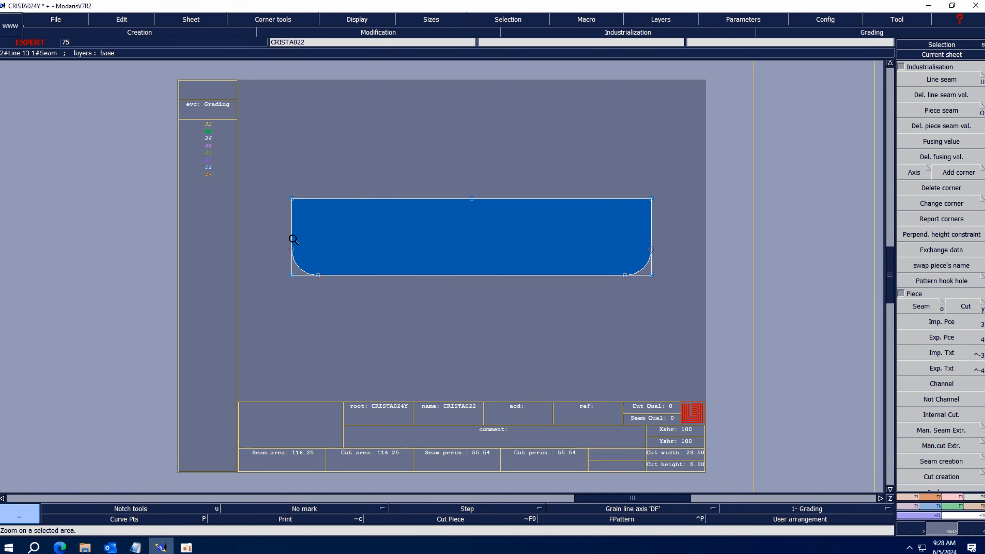
- Trim the leftover straight lines outside the cuff's lower left arc with Adjust 2 lines
drag(291, 237, 360, 307)
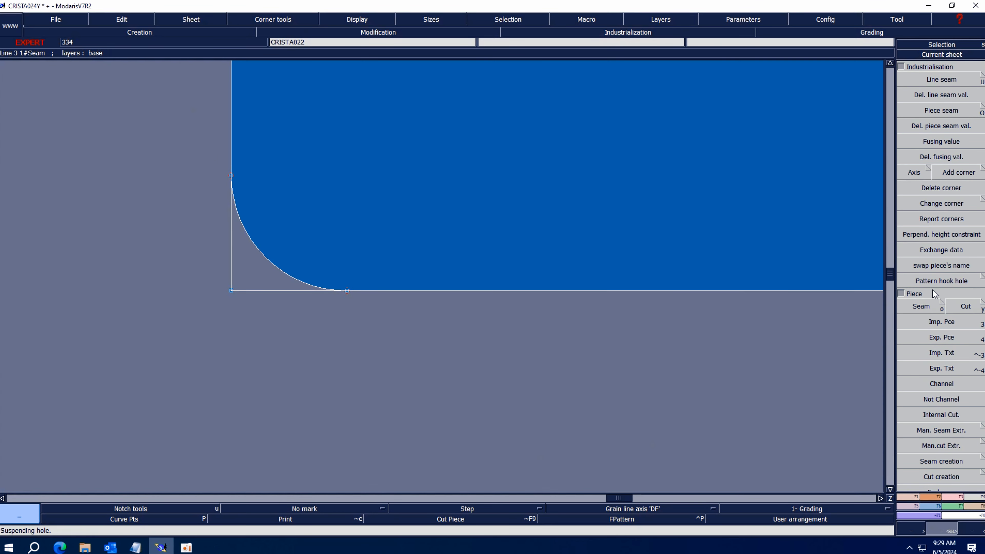
click(955, 498)
click(942, 159)
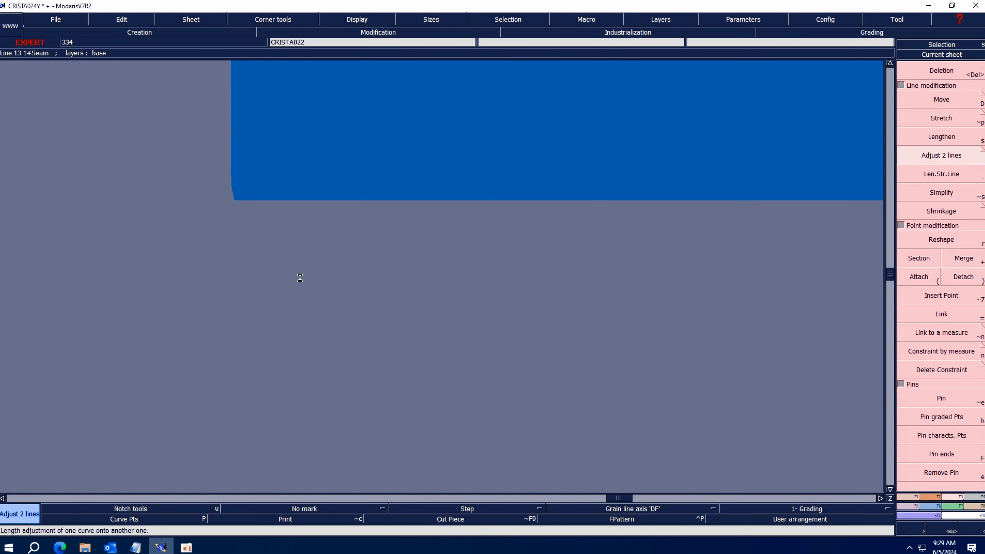
click(237, 206)
key(Home)
key(Return)
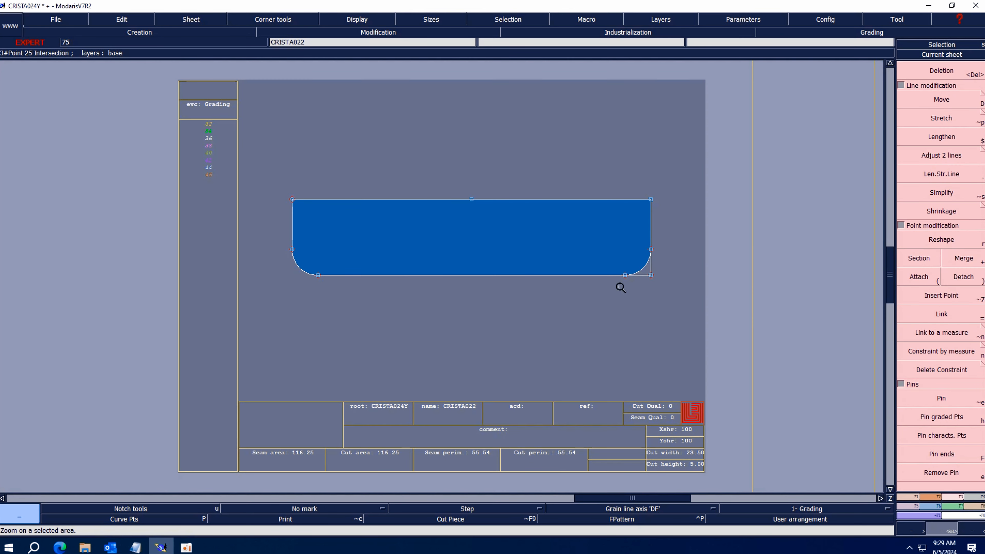
- Trim the leftover straight line outside the cuff's lower right arc with Adjust 2 lines
drag(591, 227, 700, 341)
click(960, 156)
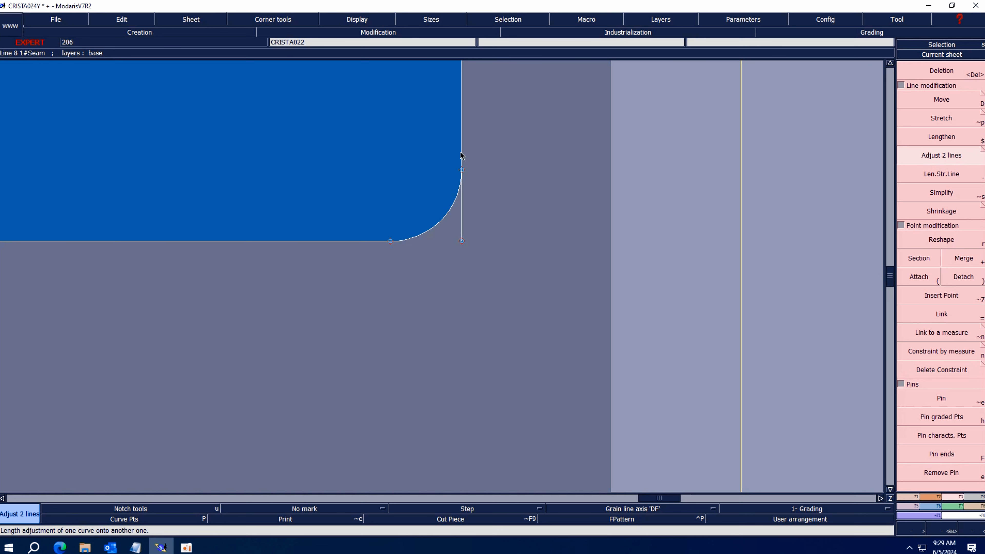
click(959, 152)
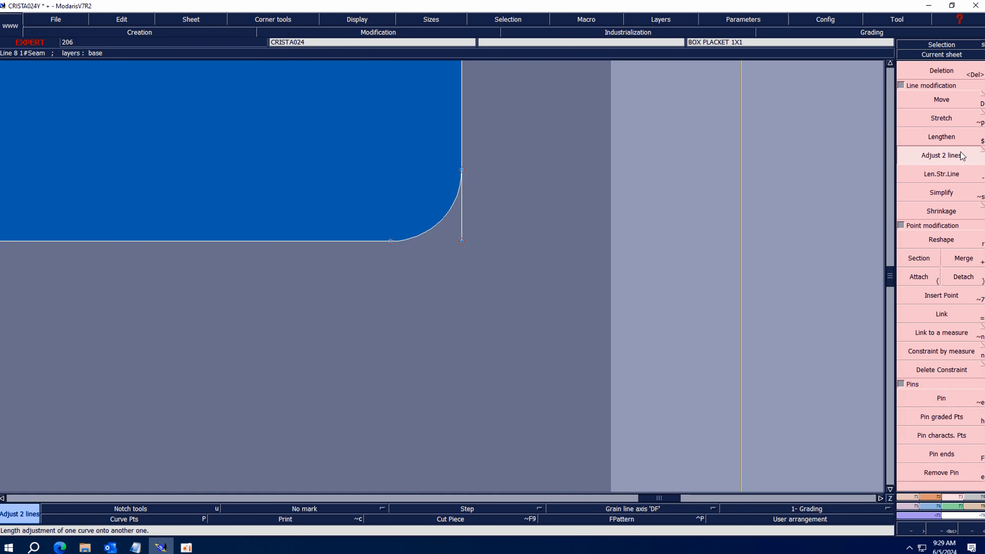
click(456, 202)
key(Home)
- Set the rounded cuff's comment to CUFF FINISH 1X1 and rearrange the sheets on the desk
click(510, 430)
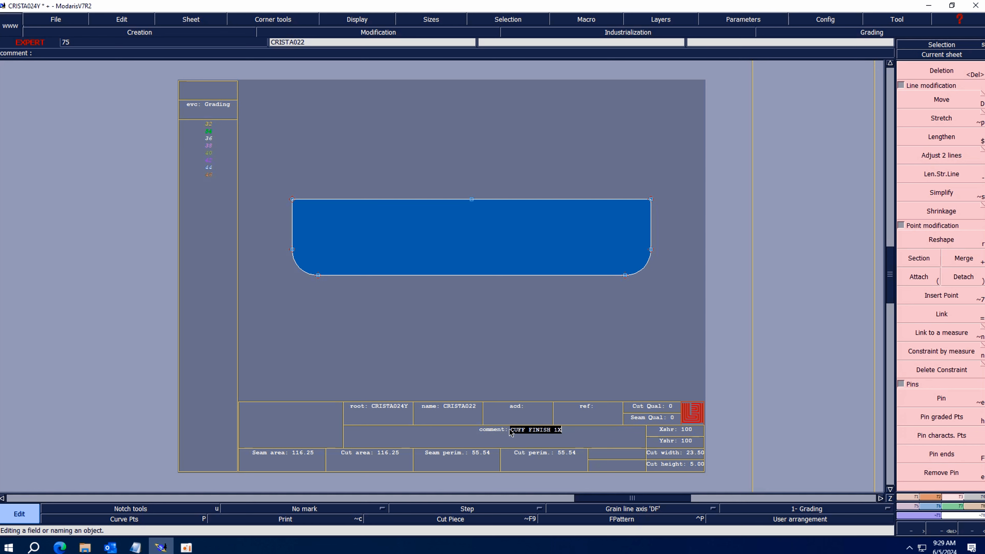
key(Return)
key(j)
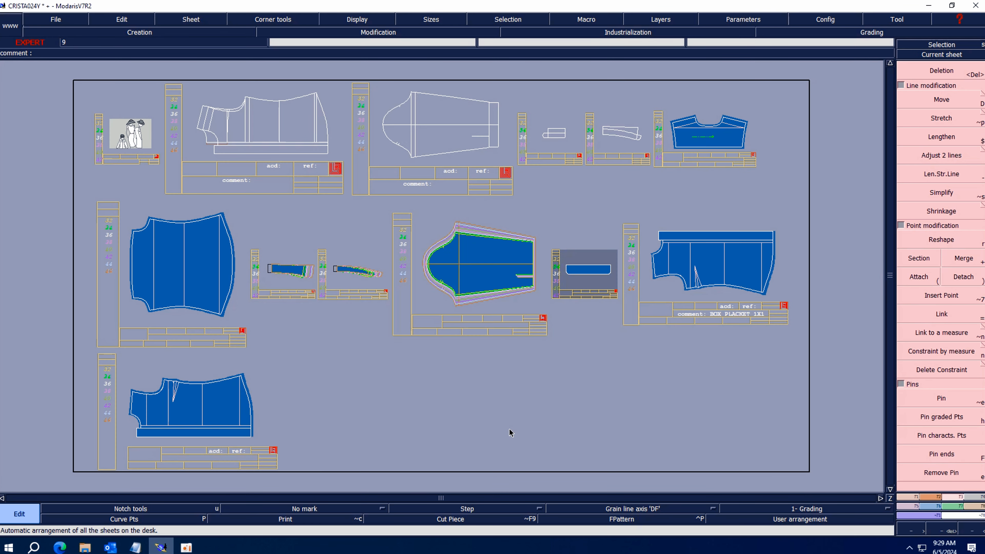
- Copy the finished cuff to a new sheet in the desk's empty lower area and make the copy current
key(c)
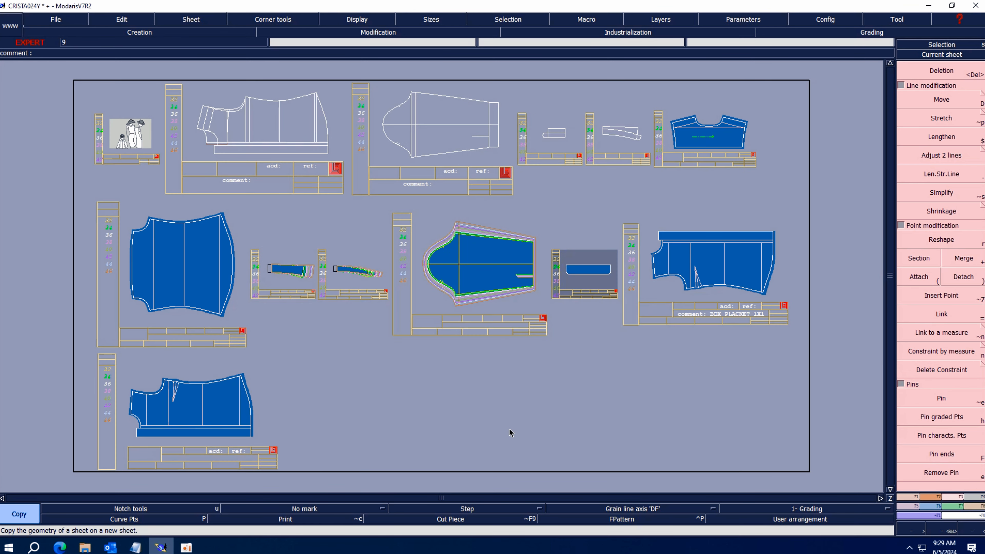
click(601, 270)
click(360, 401)
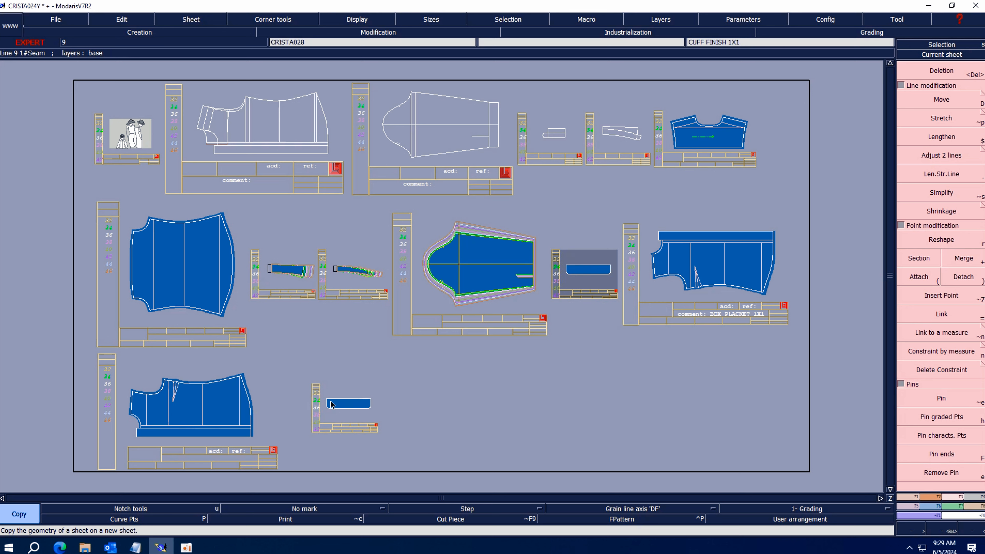
click(953, 54)
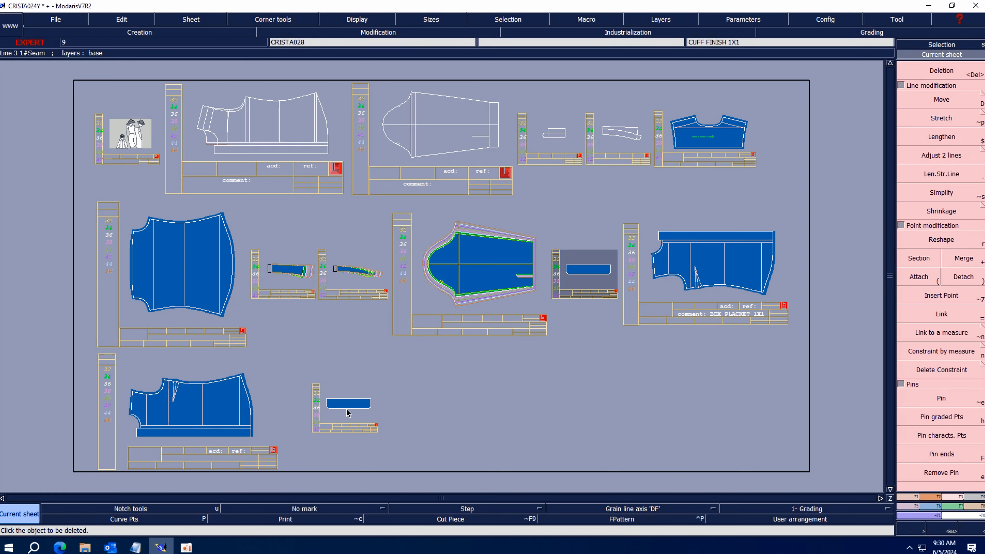
click(346, 411)
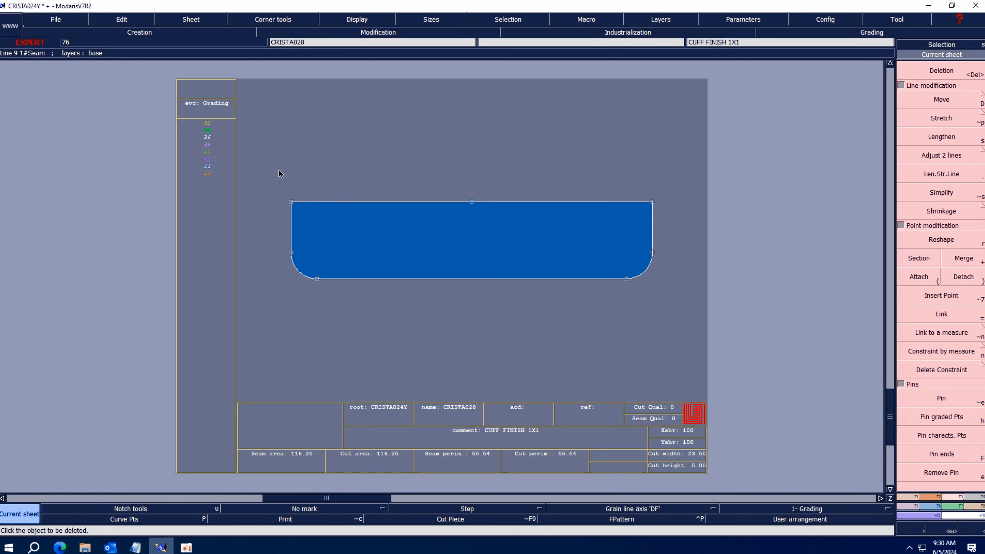
- Add a 0.7 cm seam allowance to all edges of the copied cuff with Line seam
click(974, 497)
click(941, 80)
click(565, 202)
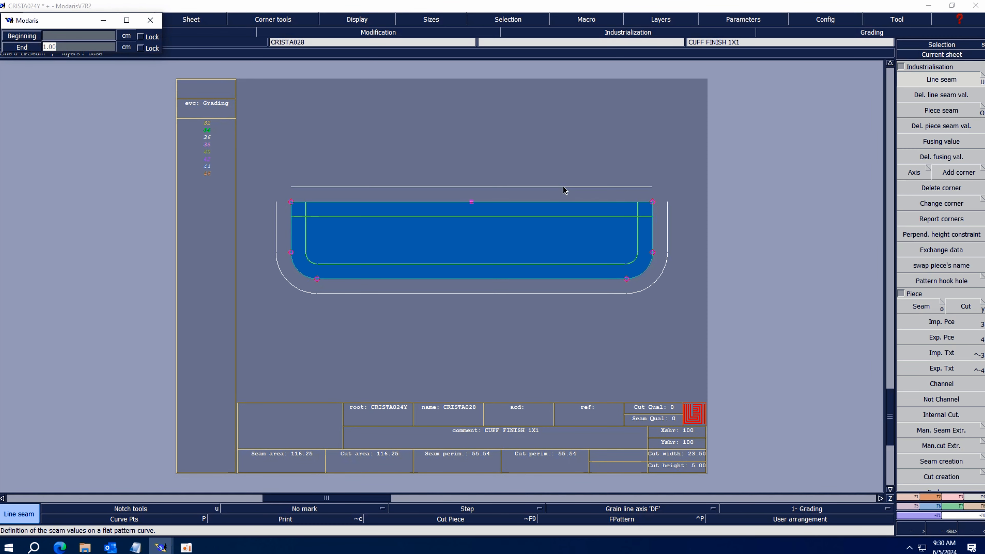
key(Return)
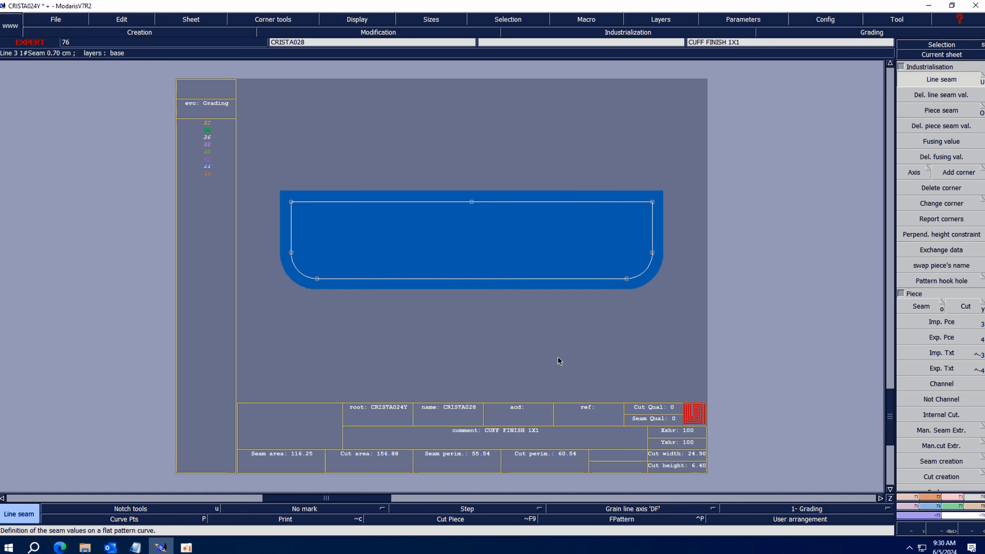
- Open the copied cuff's comment for editing
click(487, 432)
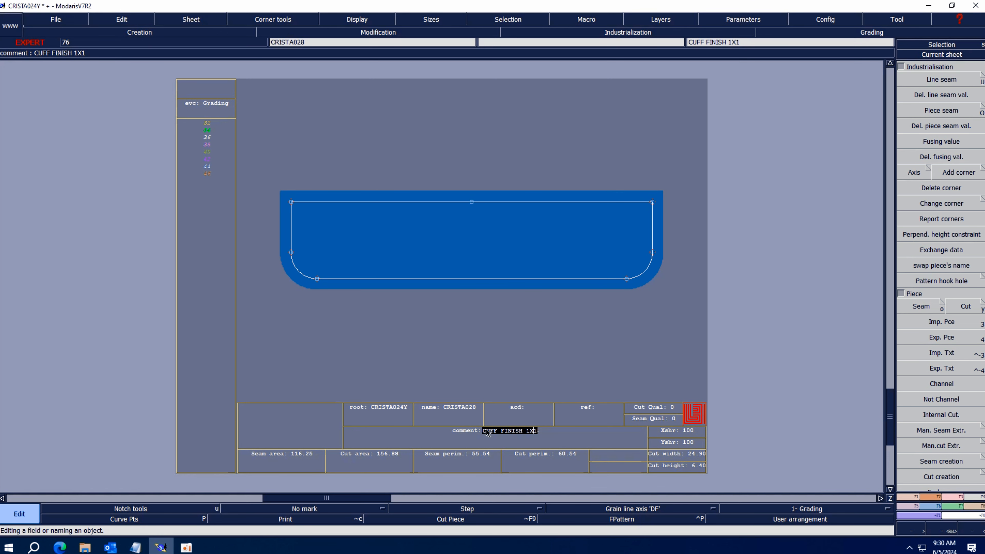